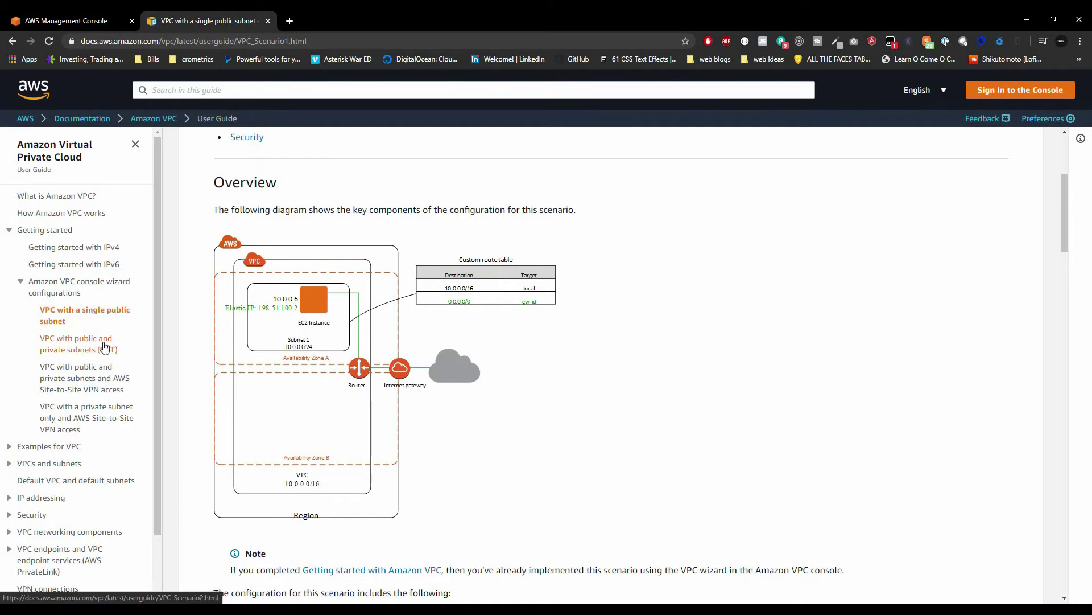
Open the guide page on a VPC with public and private subnets (NAT) and examine its overview diagram
left_click(89, 352)
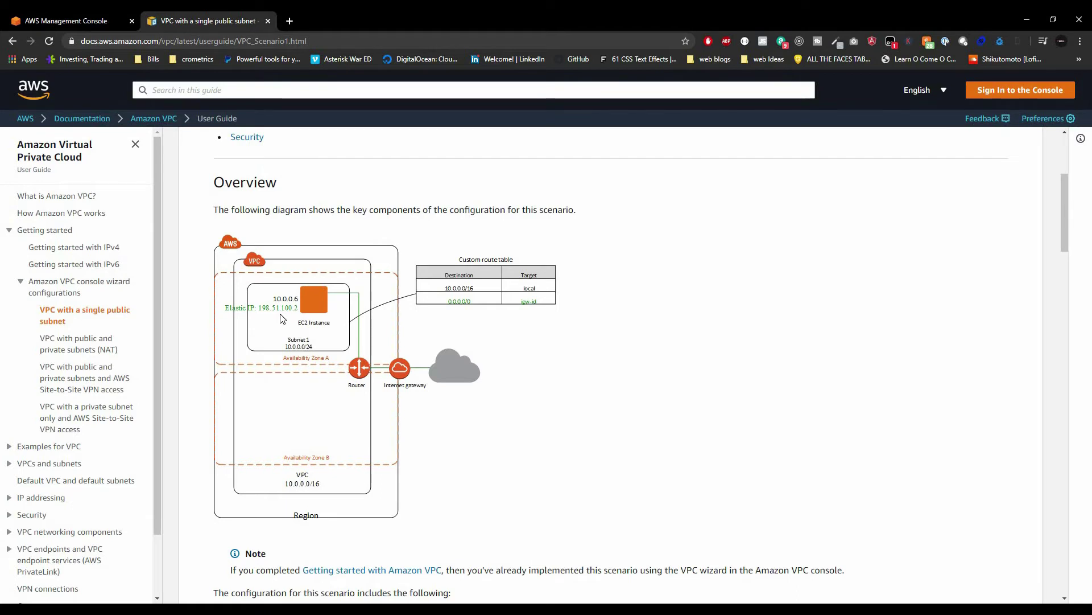
left_click(57, 349)
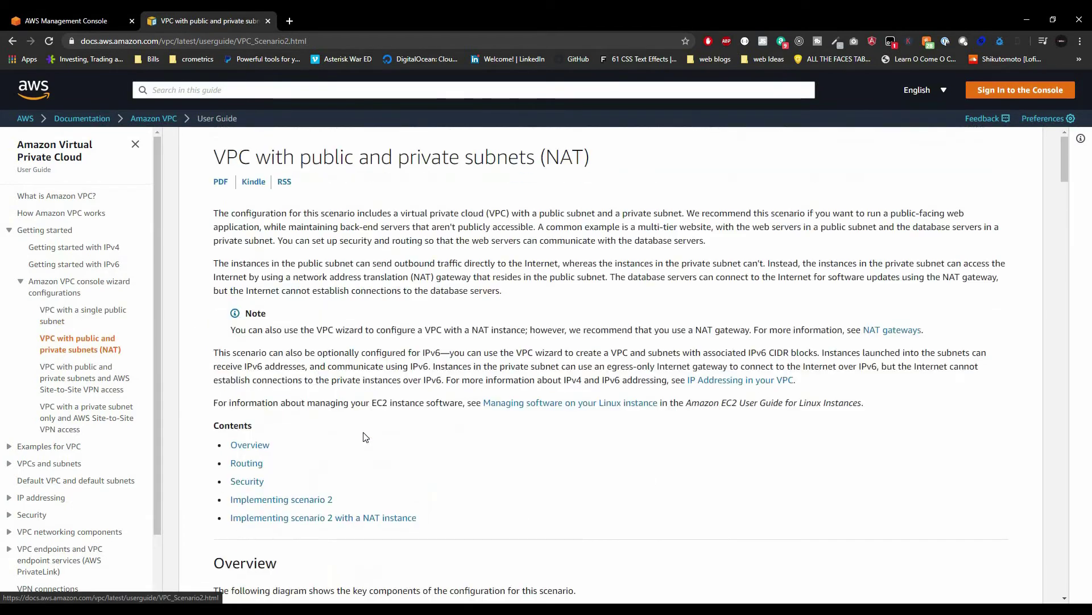
scroll(365, 437, "down", 9)
scroll(324, 398, "up", 2)
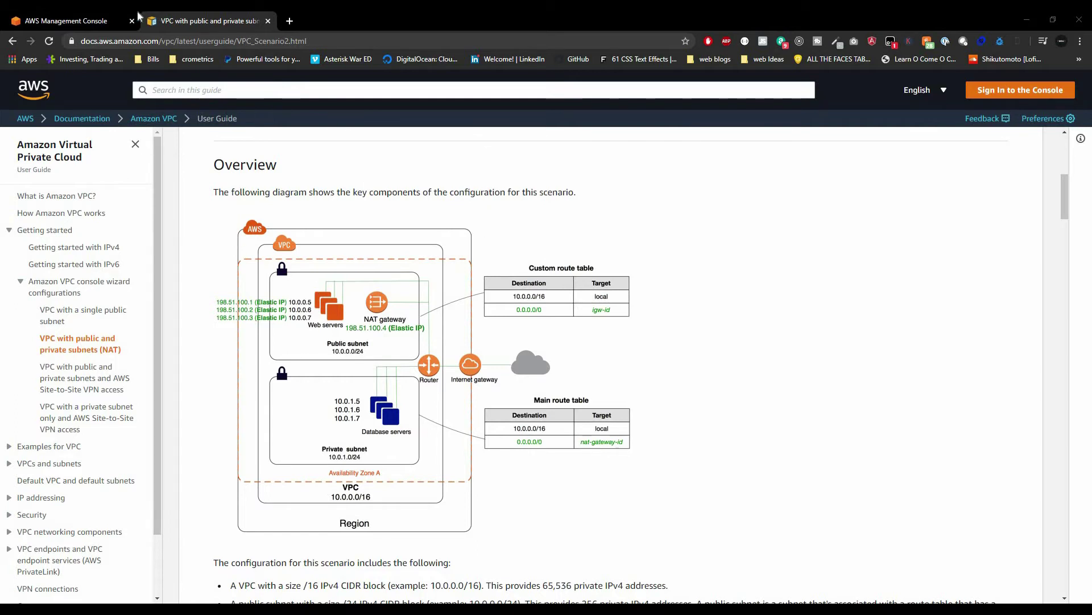
Switch to the AWS Management Console, find the VPC service and open the list of your VPCs
left_click(88, 20)
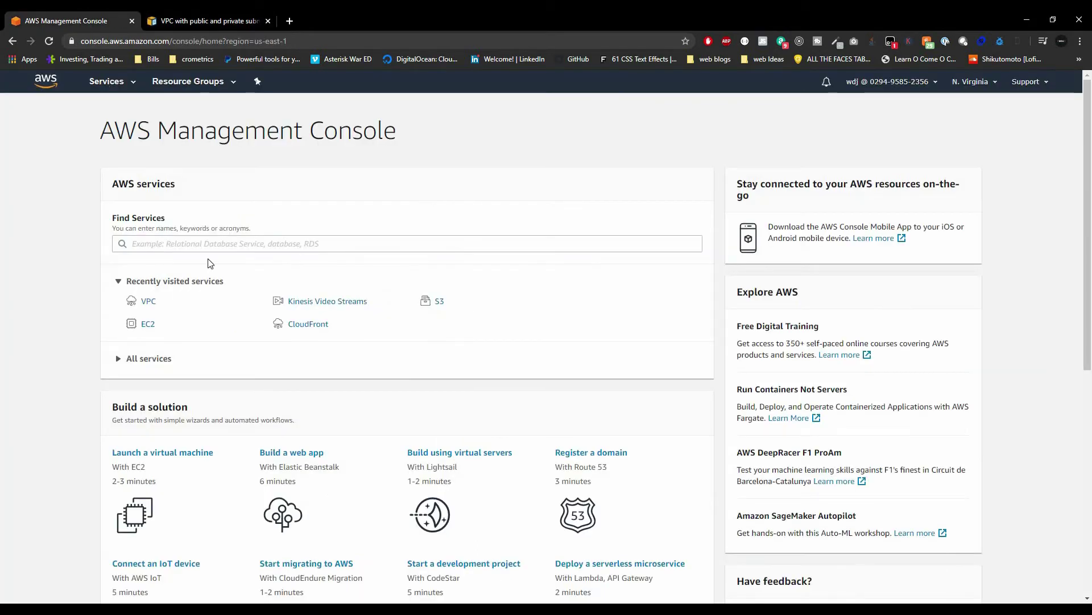
left_click(118, 82)
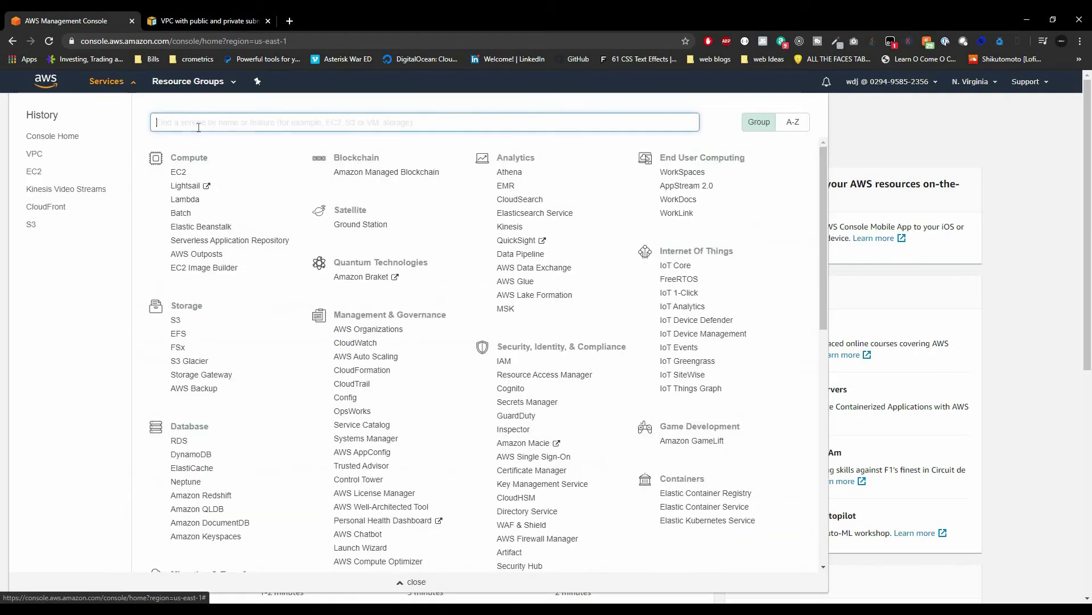
type("vpc")
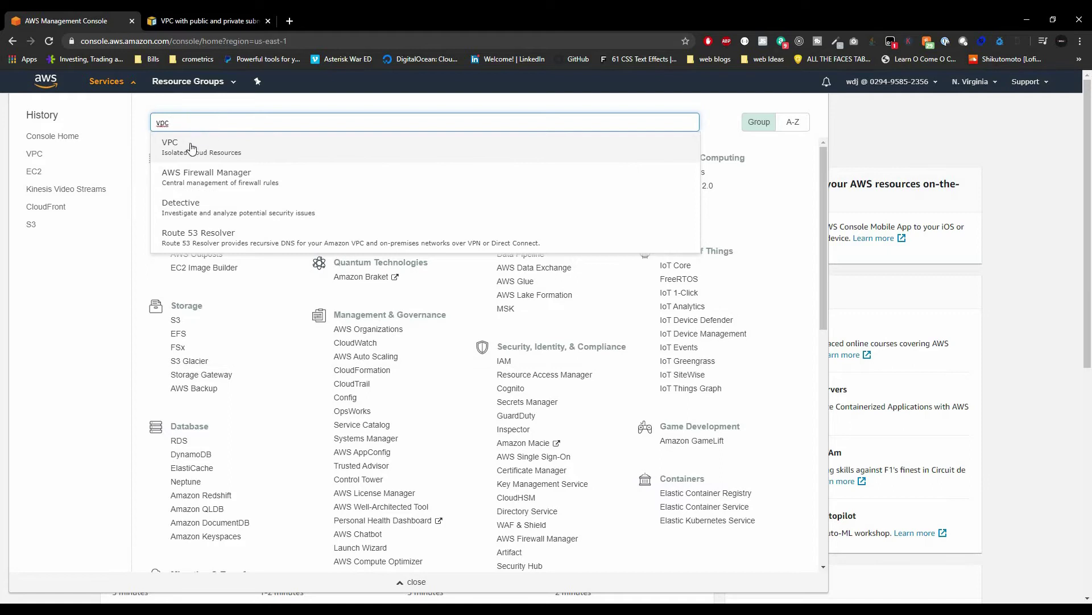
left_click(192, 147)
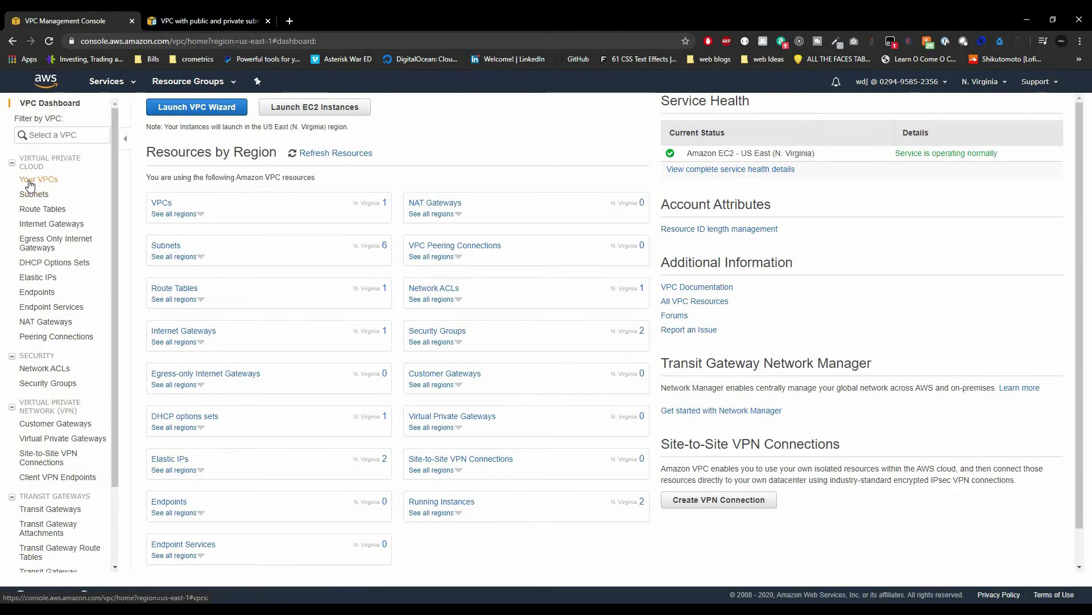
left_click(32, 180)
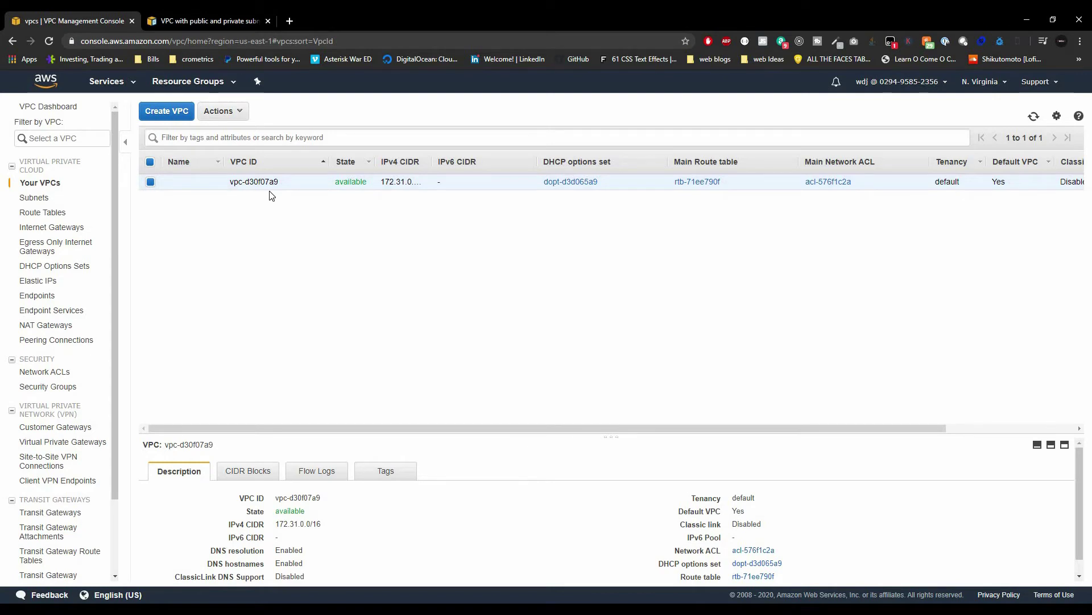
Create a VPC named vpcdemo with the IPv4 CIDR block 192.168.0.0/16
left_click(154, 113)
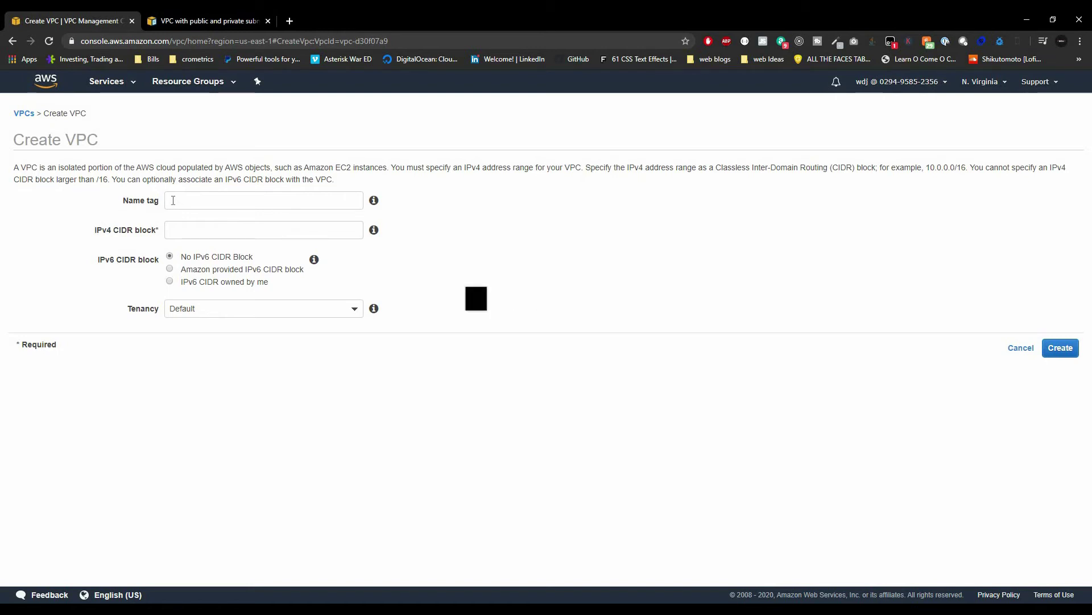
left_click(173, 202)
type("vp")
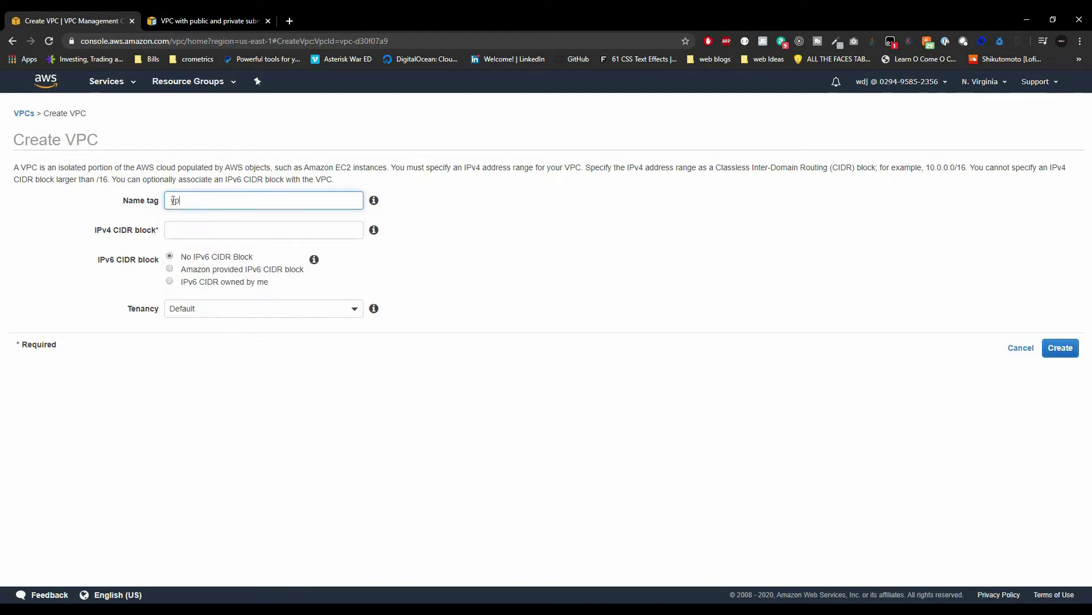
type("cdemo")
left_click(277, 228)
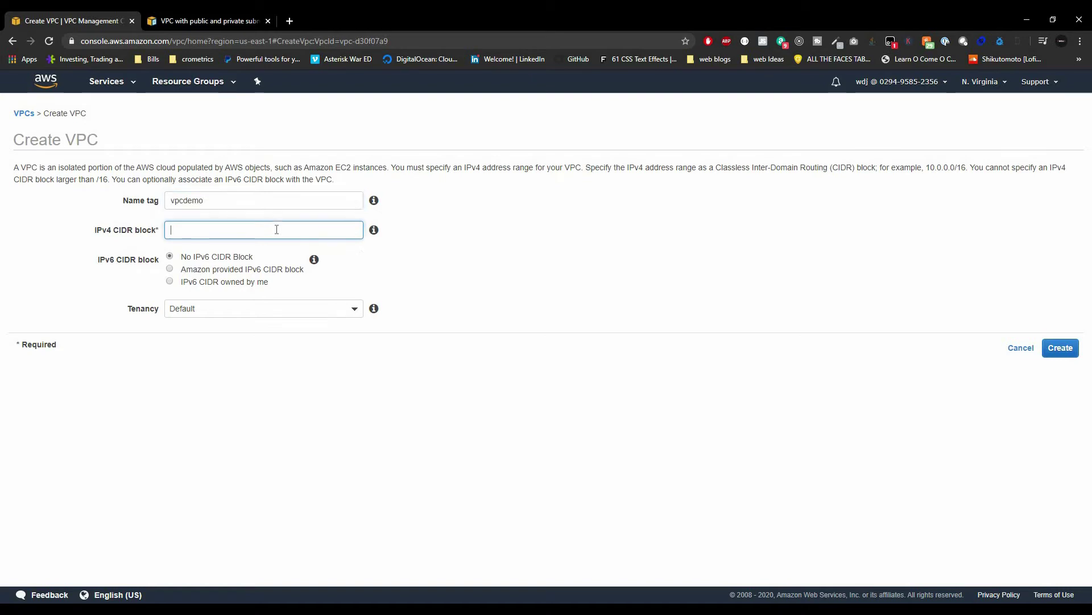
type("192.168.0.0/16")
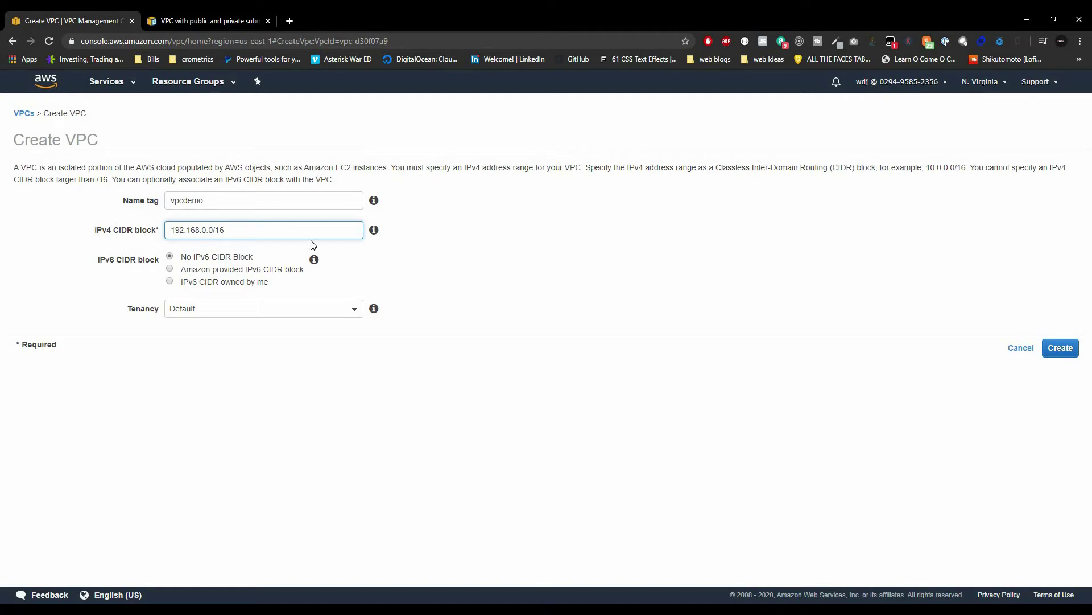
left_click(1061, 348)
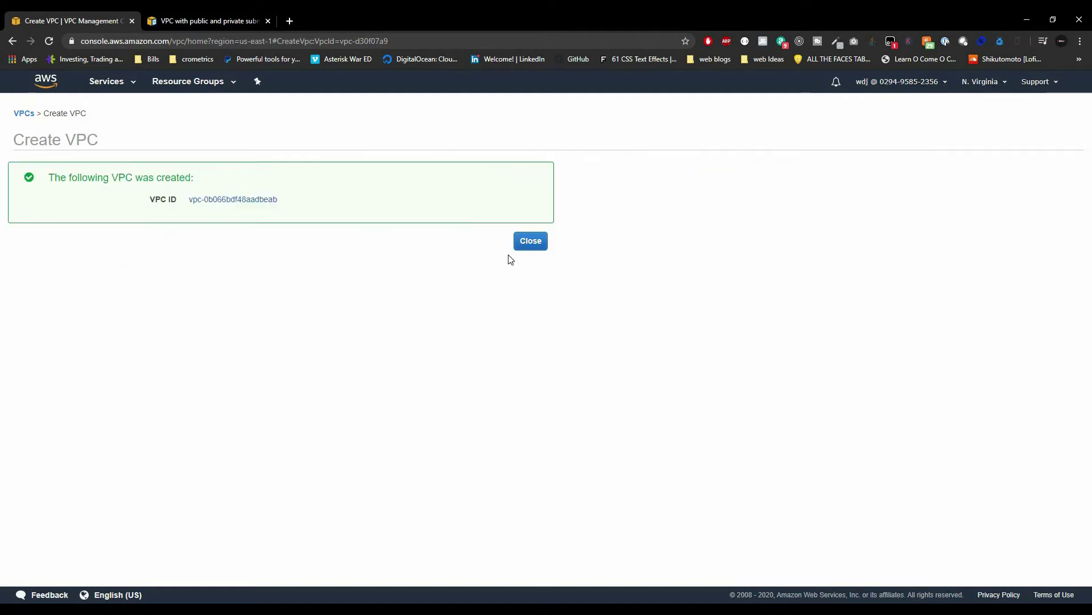
left_click(527, 249)
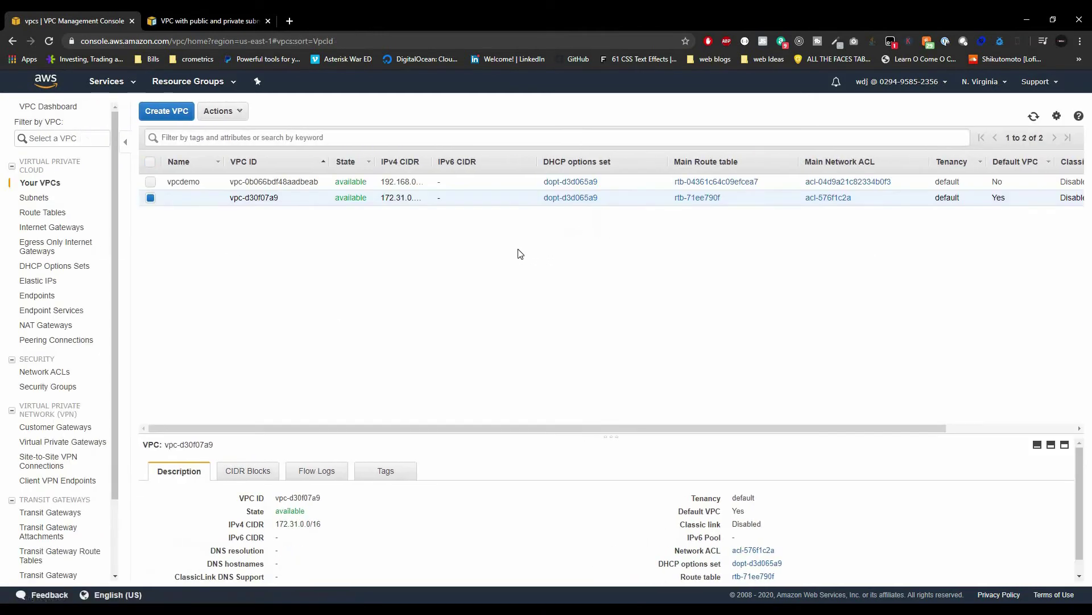
After checking the guide's subnet diagram, start a new subnet named public-a in the vpcdemo VPC
key("ctrl+Tab")
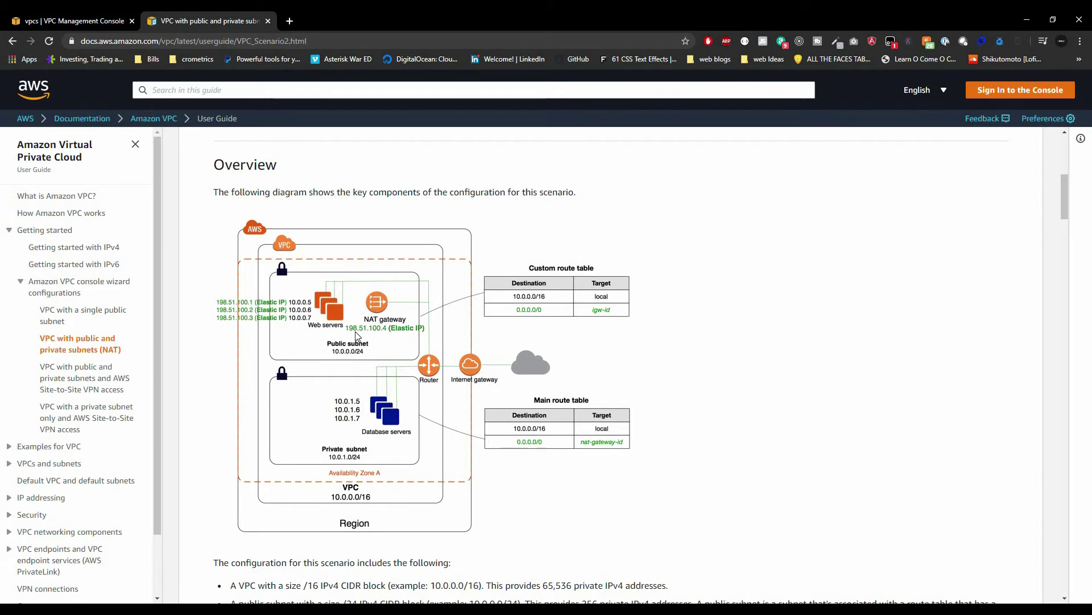
left_click(117, 20)
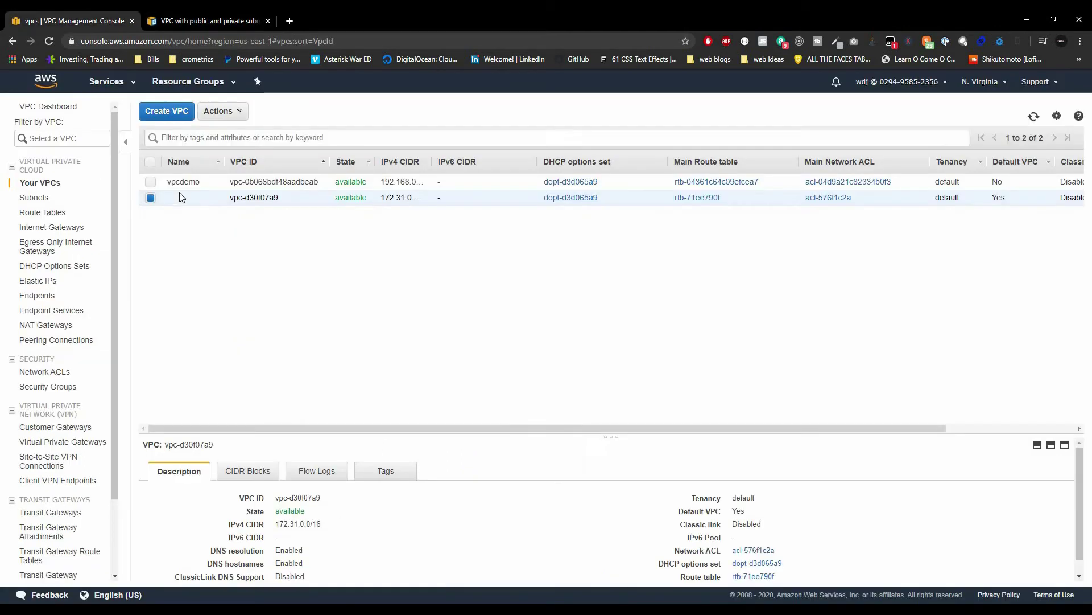
left_click(46, 200)
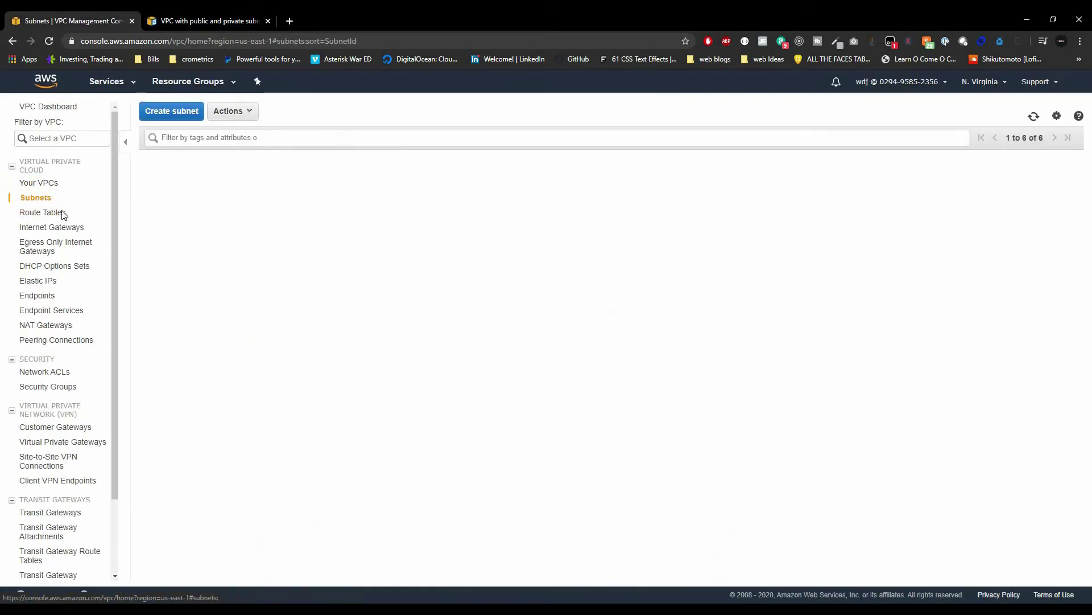
left_click(167, 111)
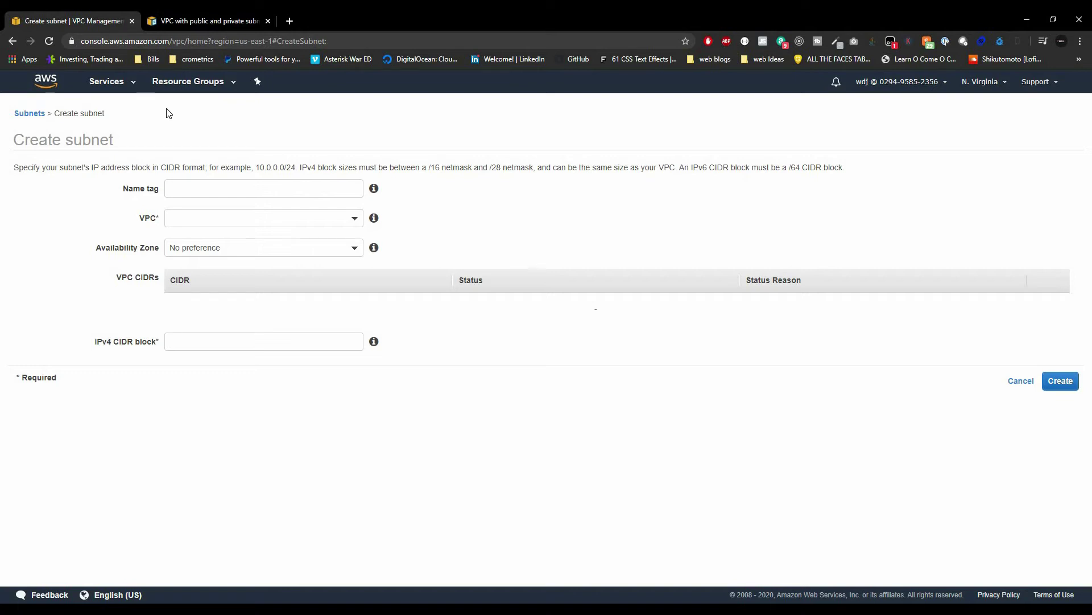
left_click(183, 187)
type("public")
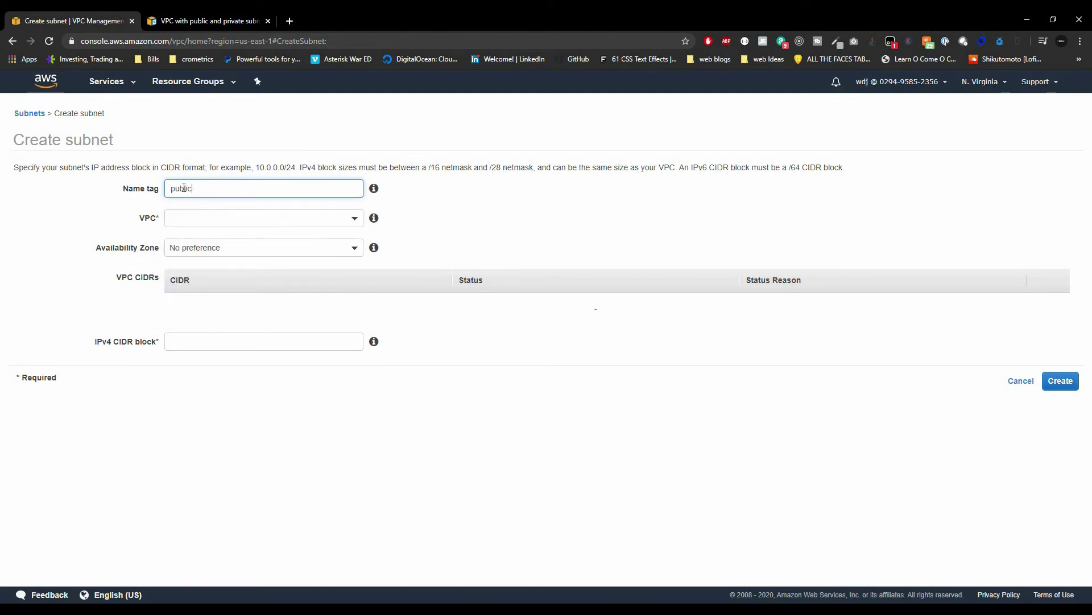
key("BackSpace")
left_click(359, 223)
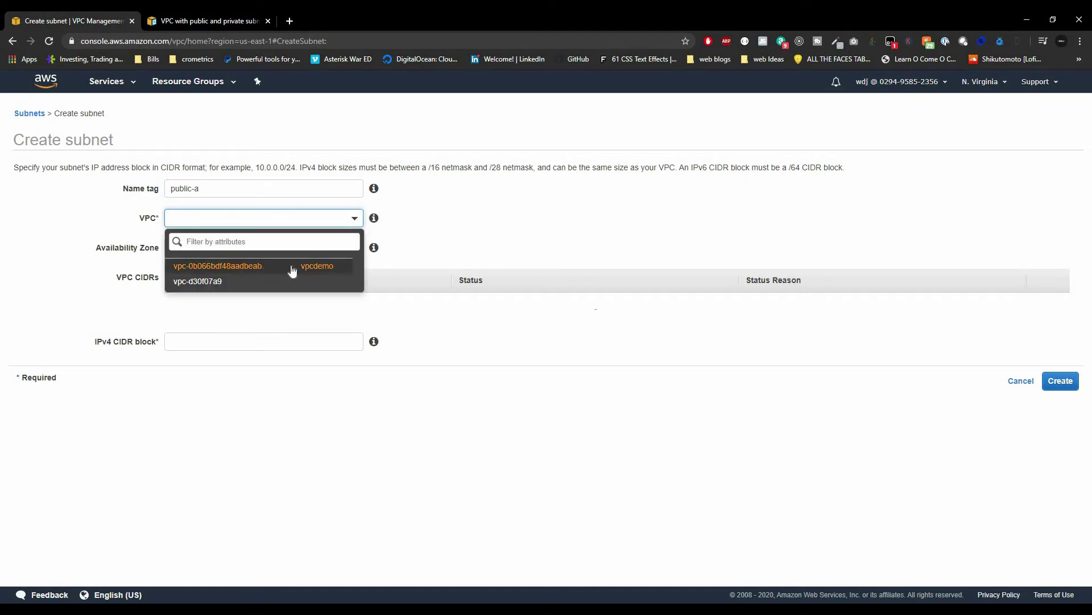
left_click(277, 263)
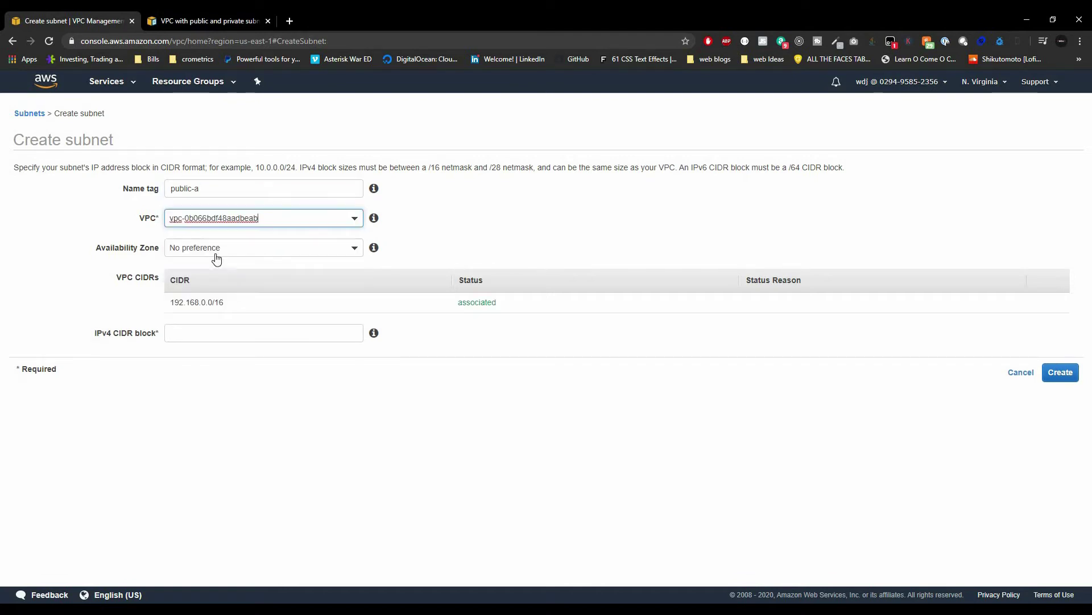
Set the subnet's availability zone to us-east-1a and its IPv4 CIDR block to 192.168.1.0/24, and create it
left_click(227, 249)
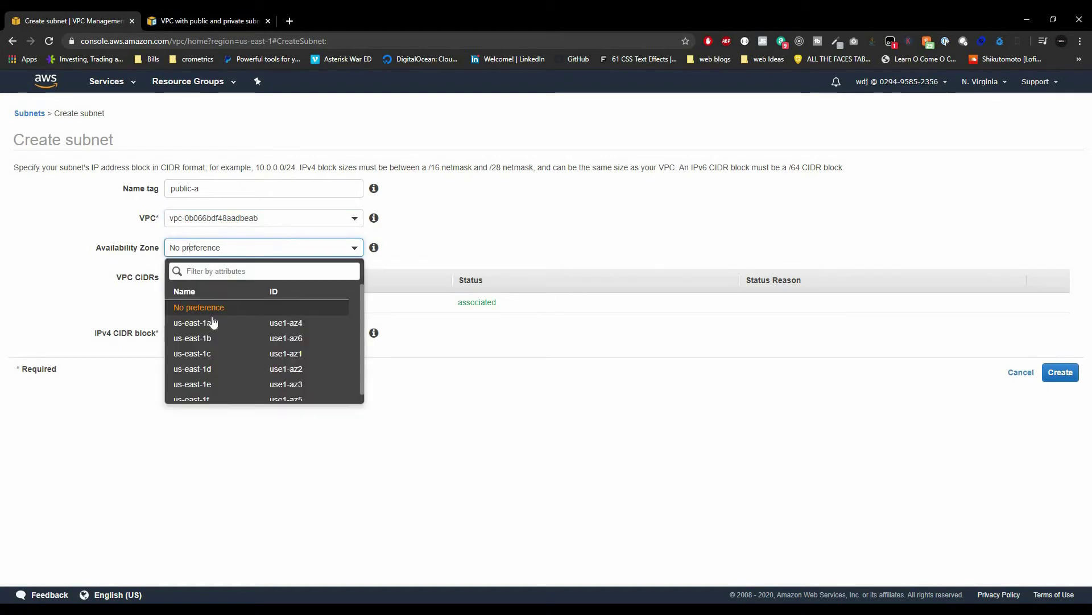
left_click(211, 323)
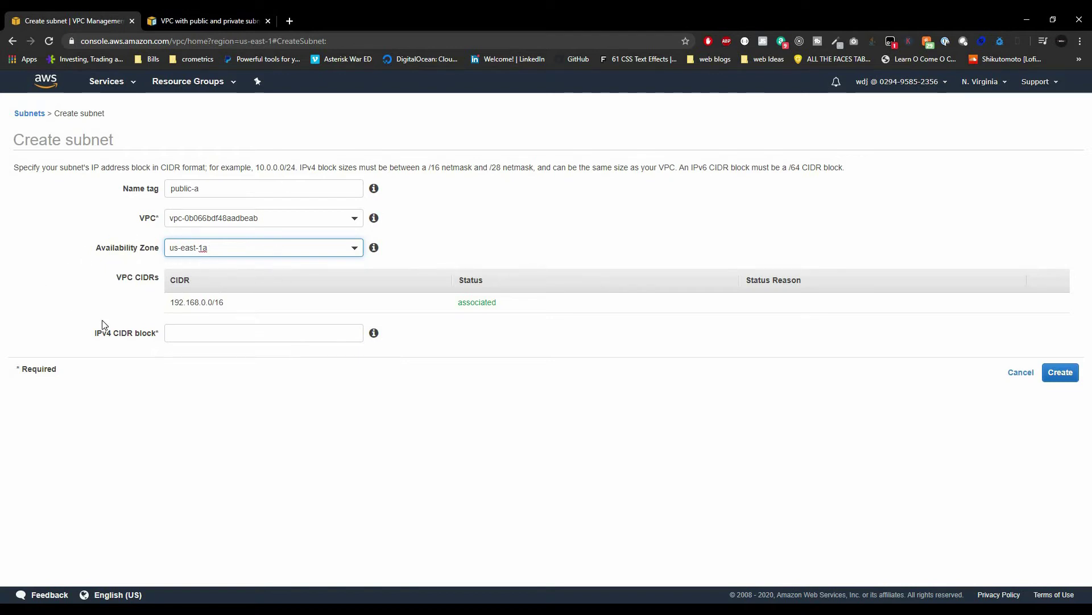
left_click(194, 333)
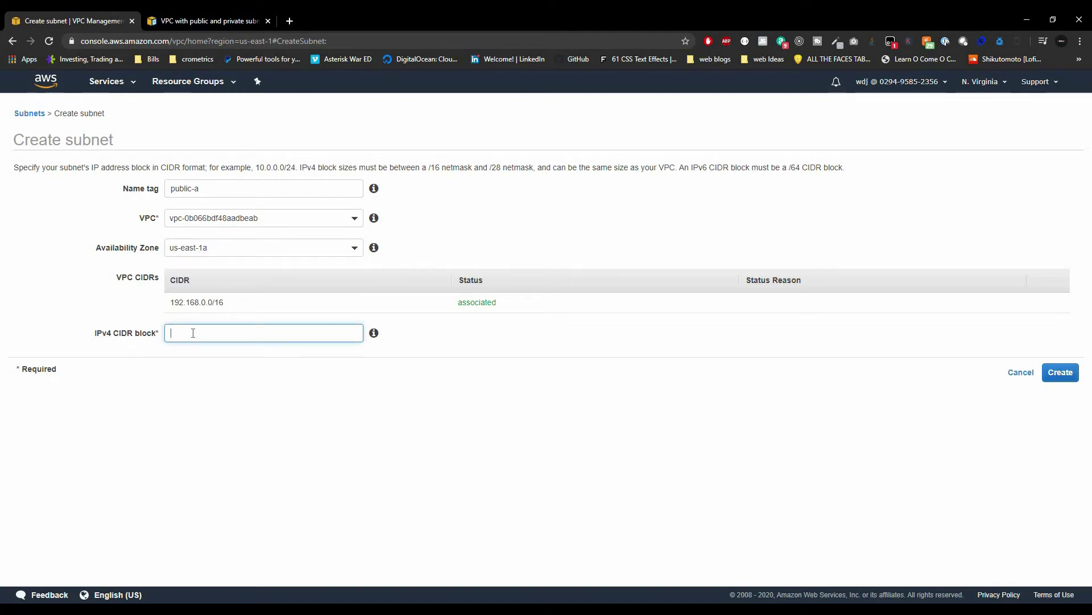
type("192.168.1")
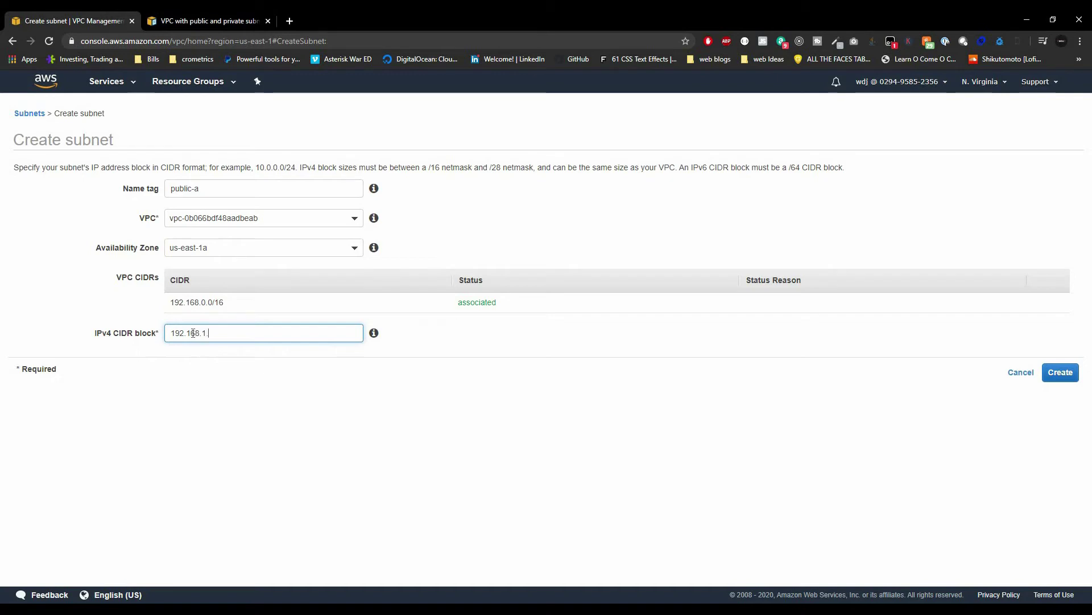
type(".0/25")
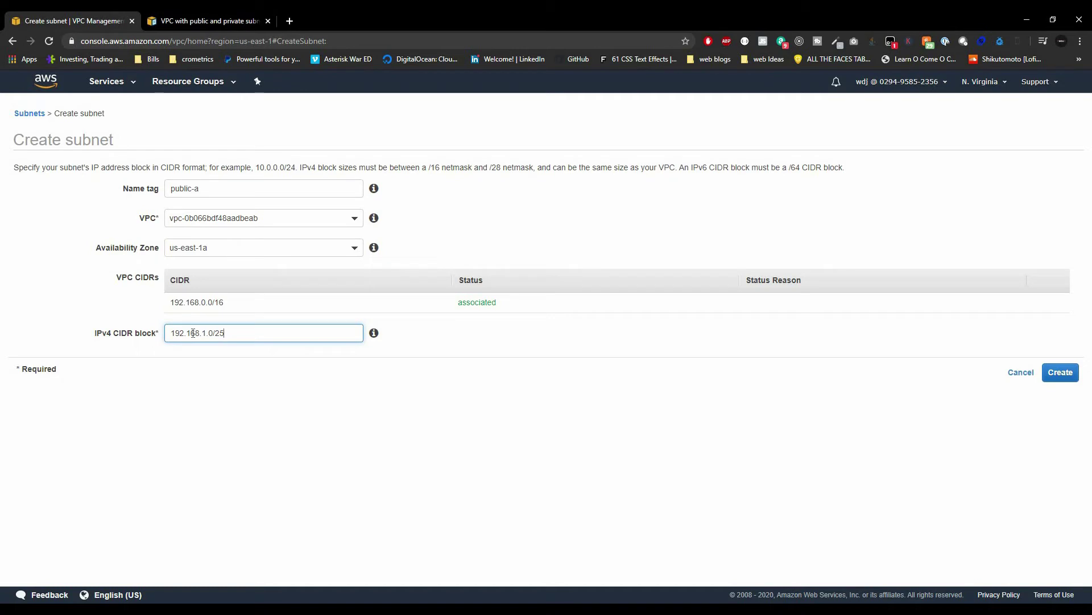
key("BackSpace")
type("4")
left_click(1060, 372)
left_click(532, 242)
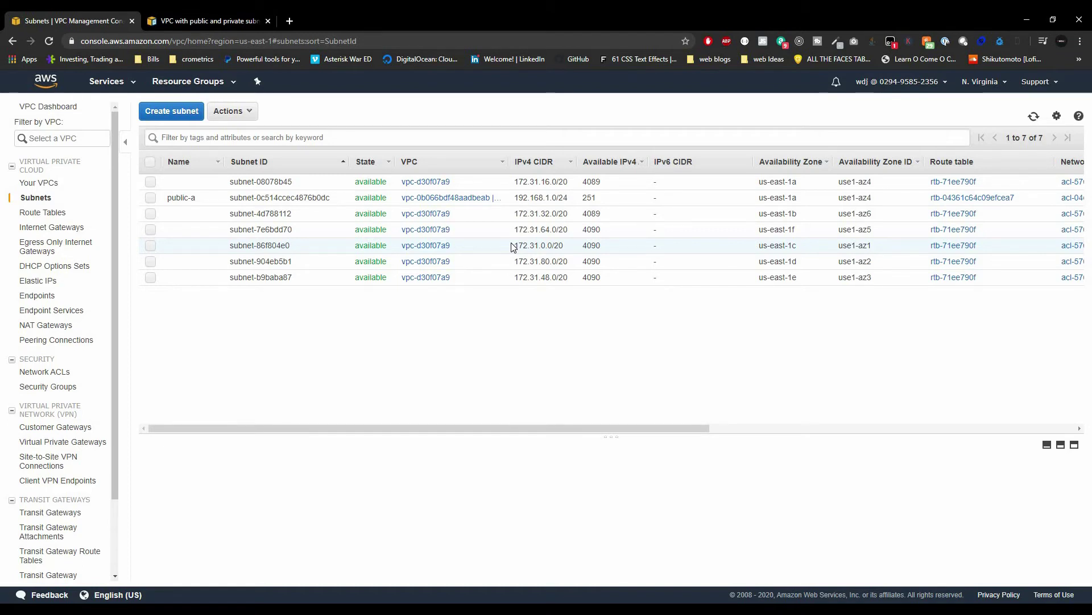
Review the guide's public and private subnet diagram again and switch to the network drawing in Photoshop
left_click(236, 20)
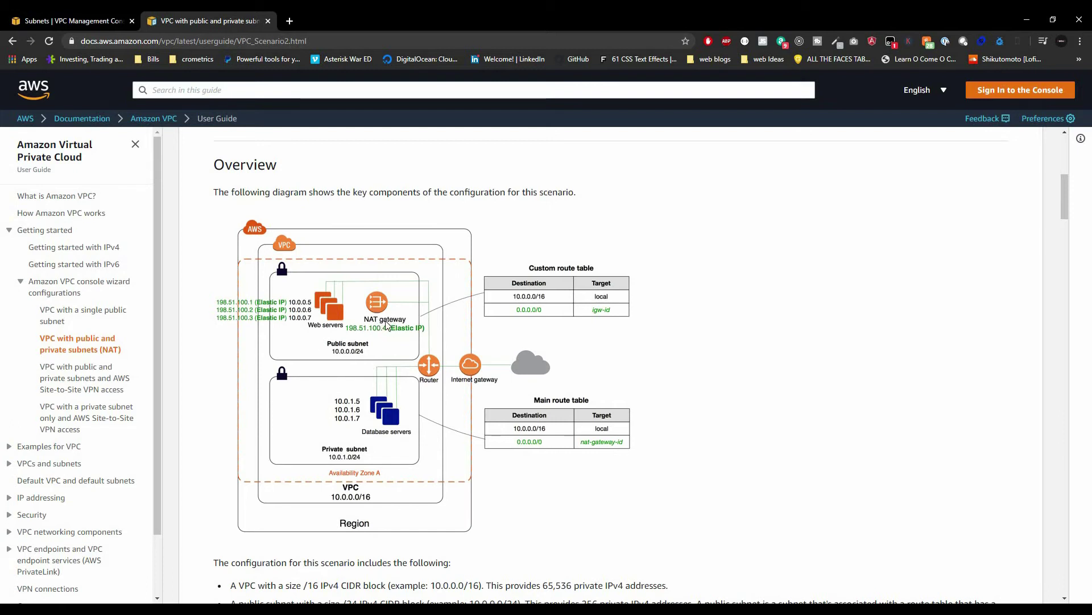
left_click(105, 16)
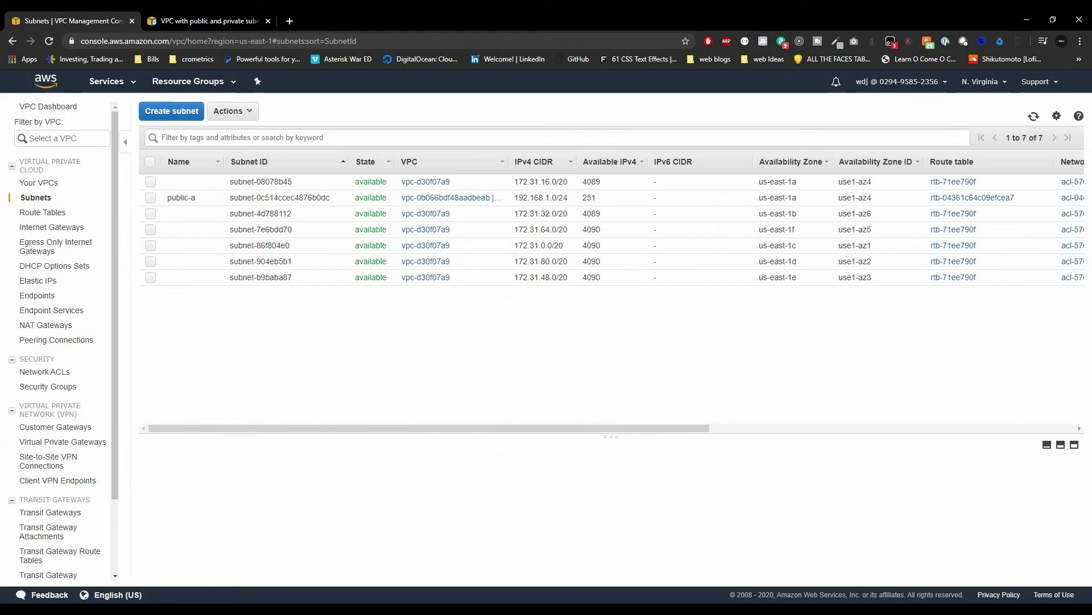
left_click(236, 608)
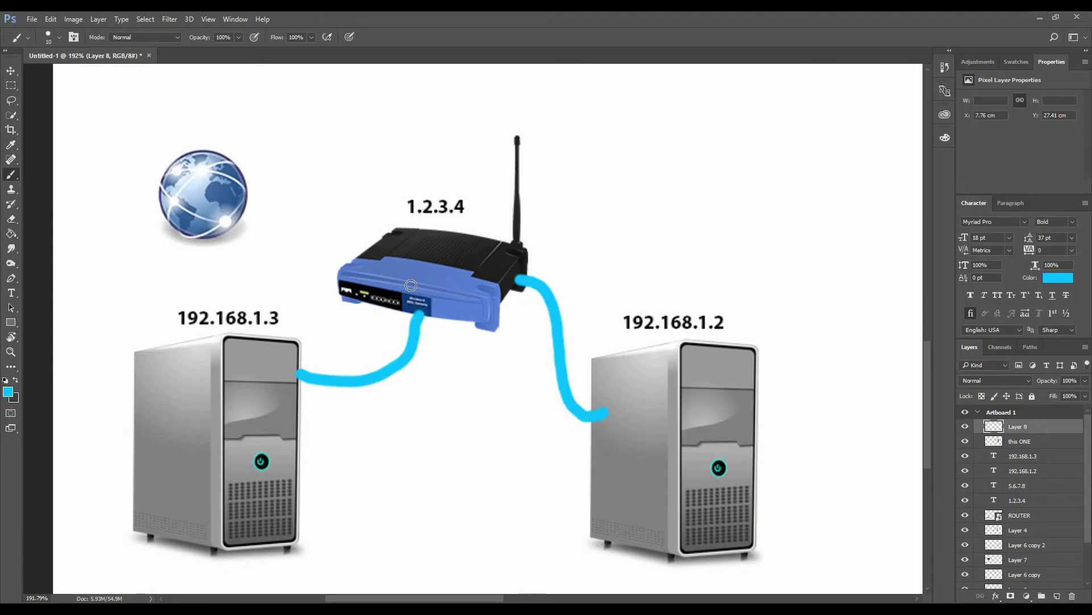
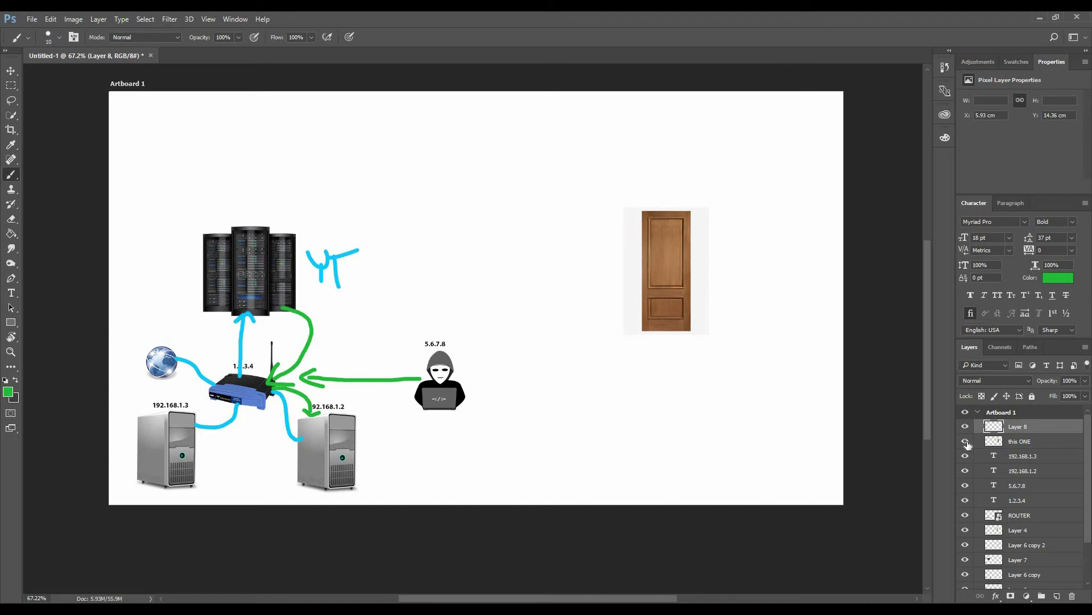
With the closed-door layer "this ONE" hidden, brush green arrows both ways between YT and the open door, and show the layer again
left_click(966, 441)
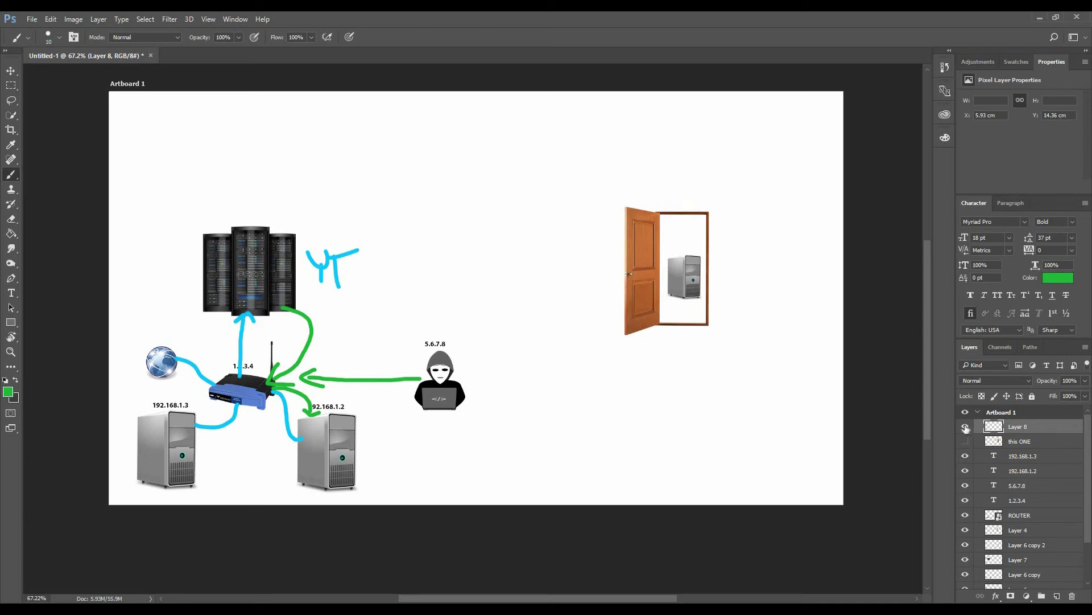
left_click(967, 441)
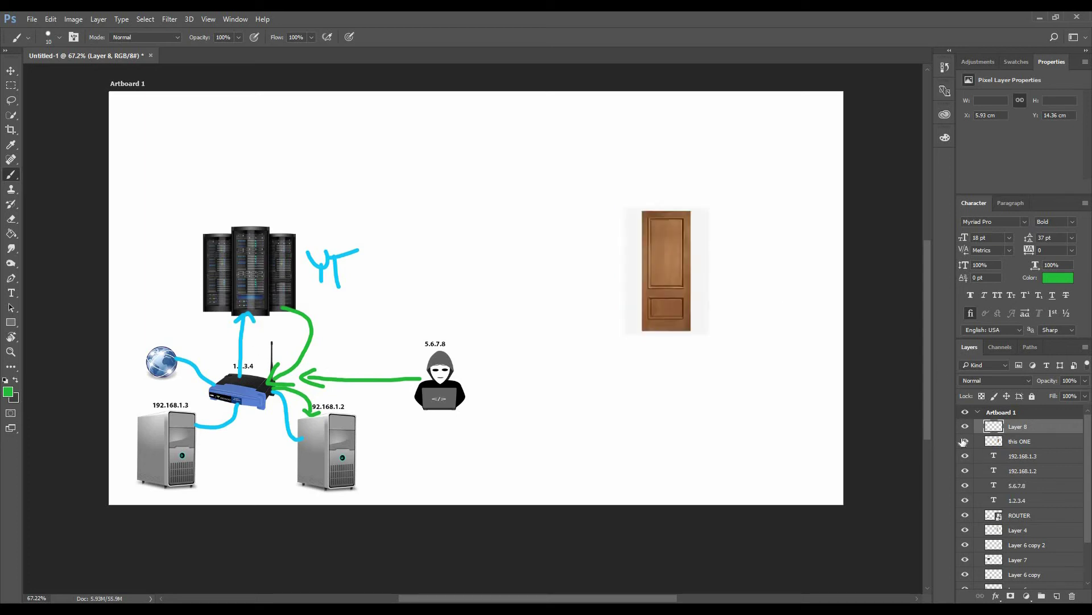
left_click(967, 441)
mouse_move(669, 317)
left_mouse_down()
mouse_move(629, 362)
mouse_move(380, 269)
mouse_move(343, 274)
mouse_move(344, 286)
mouse_move(464, 345)
mouse_move(705, 377)
mouse_move(701, 348)
mouse_move(688, 353)
mouse_move(715, 345)
left_mouse_up()
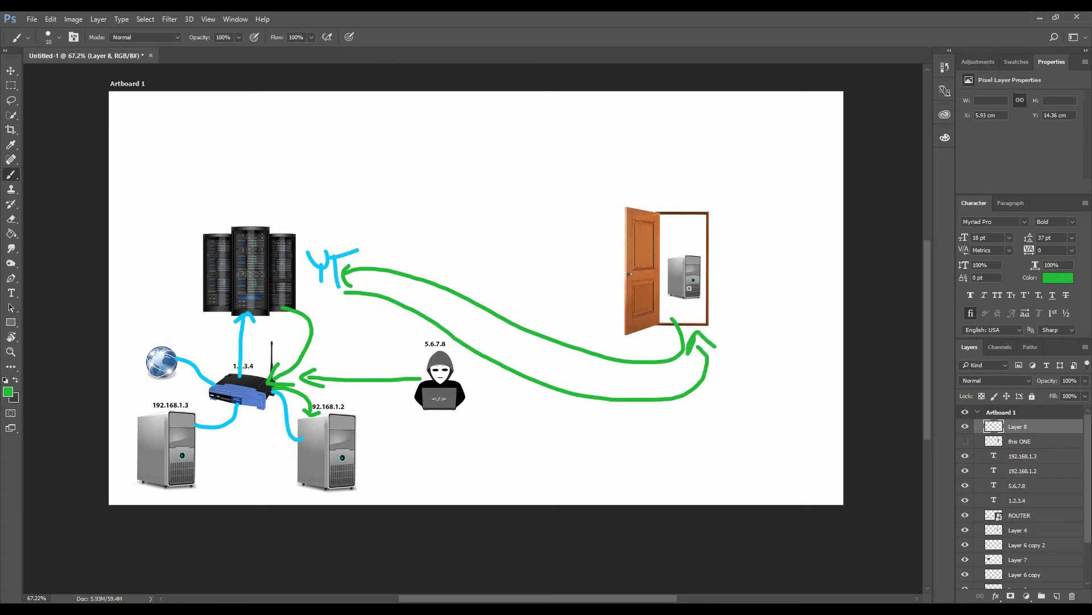
left_click(966, 442)
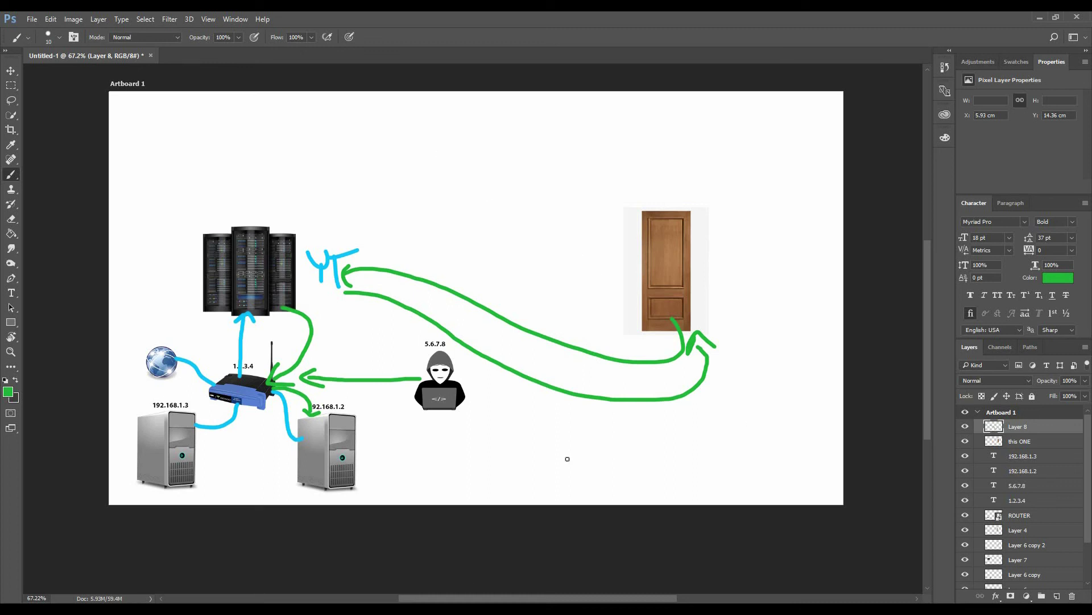
Switch to the AWS console's internet gateways list, and compare the VPC guide's single public subnet diagram with its public and private subnets (NAT) diagram
key("alt+Tab")
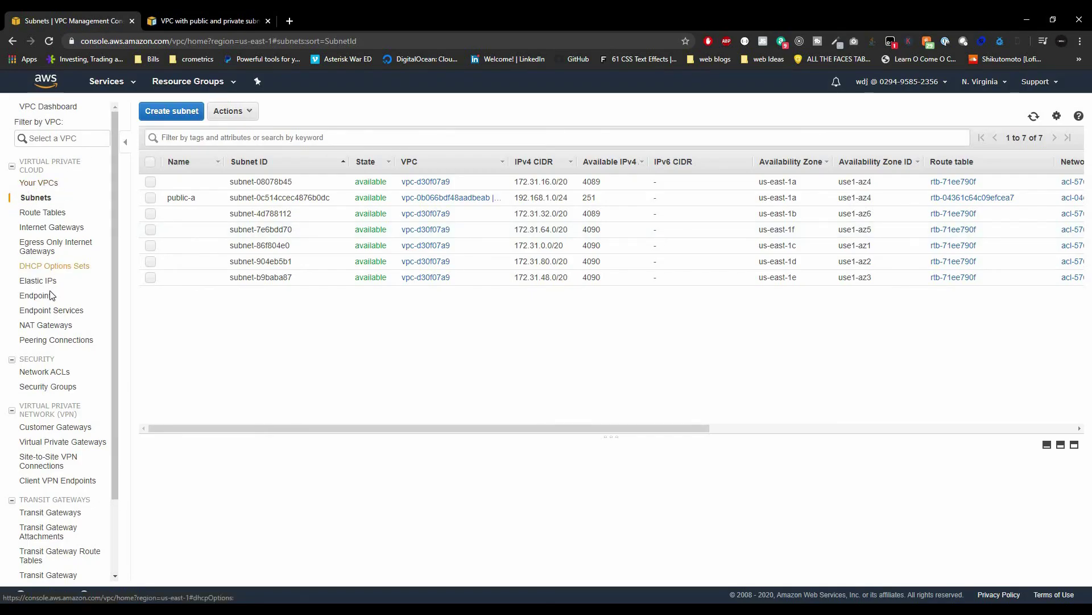
left_click(63, 227)
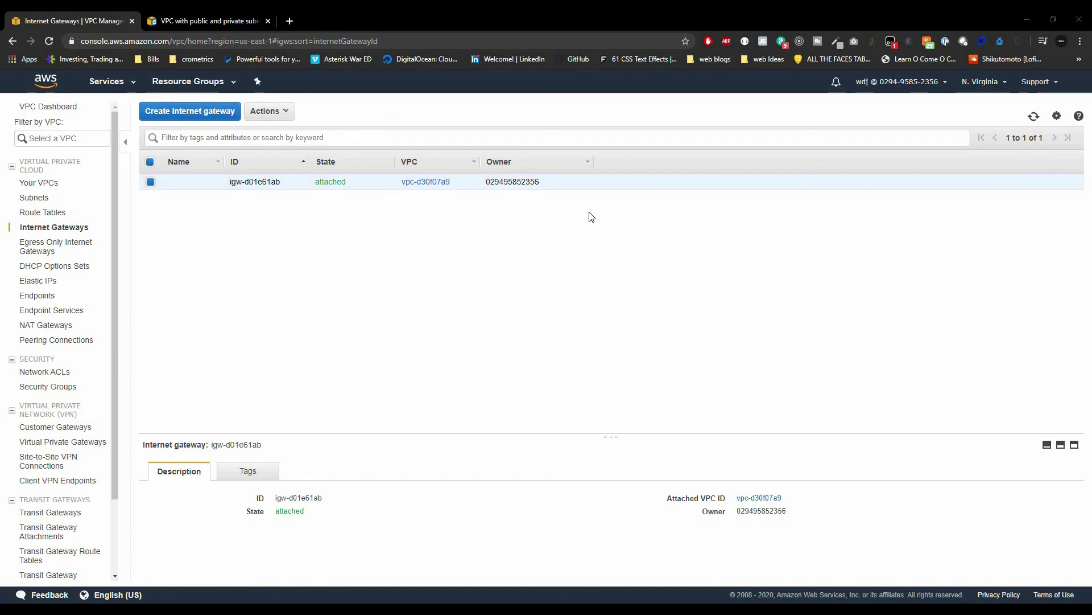
left_click(248, 16)
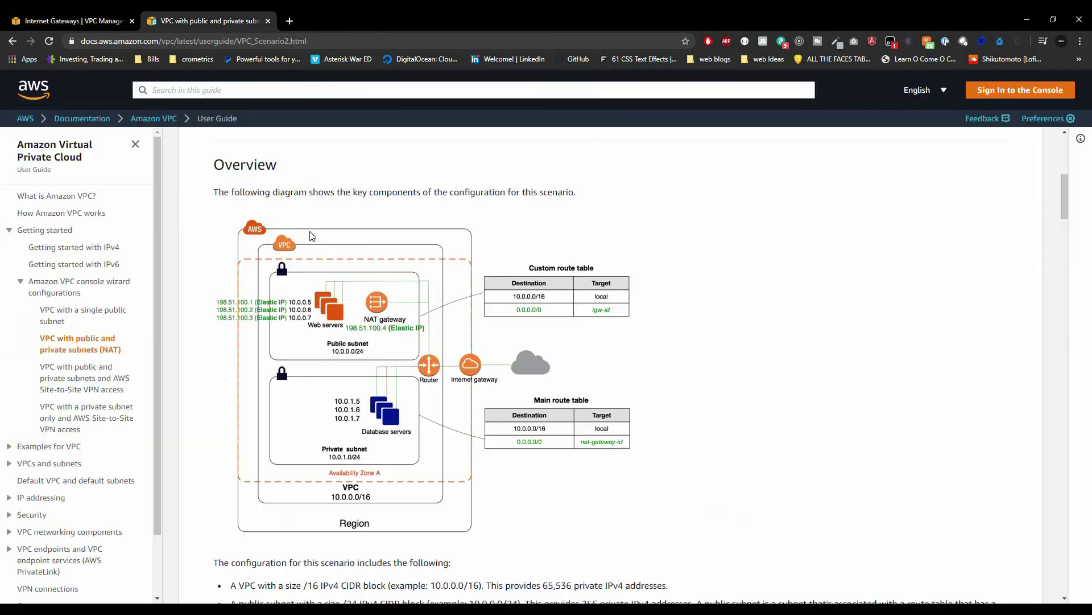
left_click(111, 313)
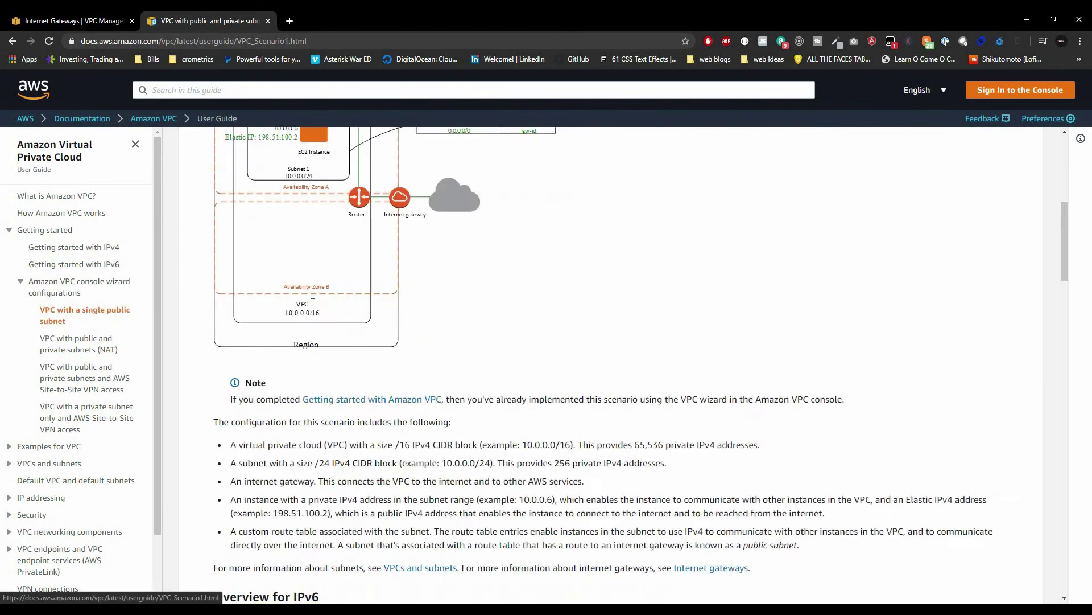
scroll(350, 404, "down", 4)
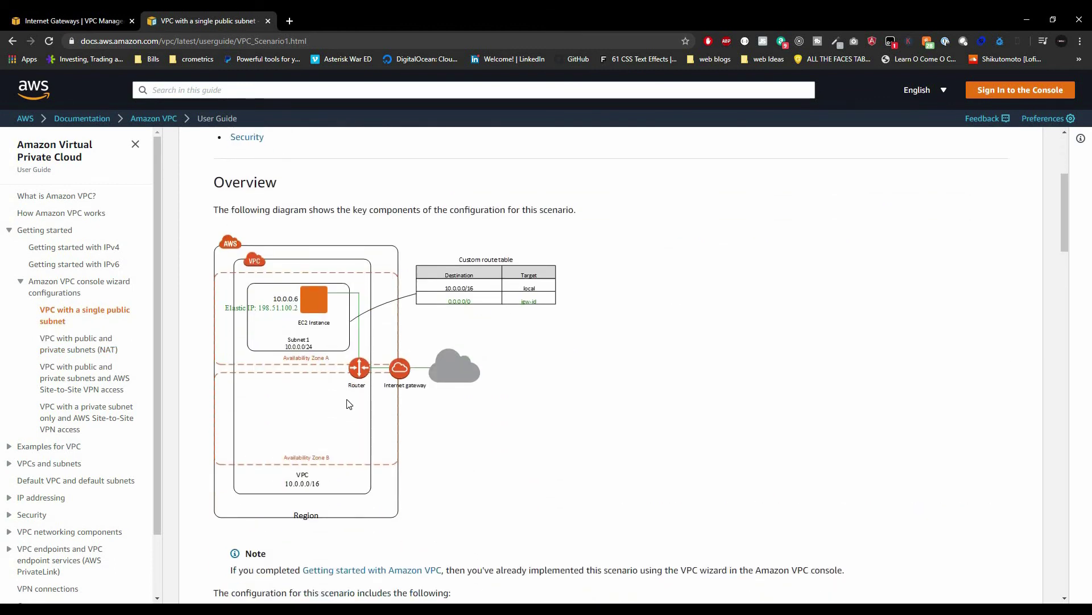
left_click(106, 343)
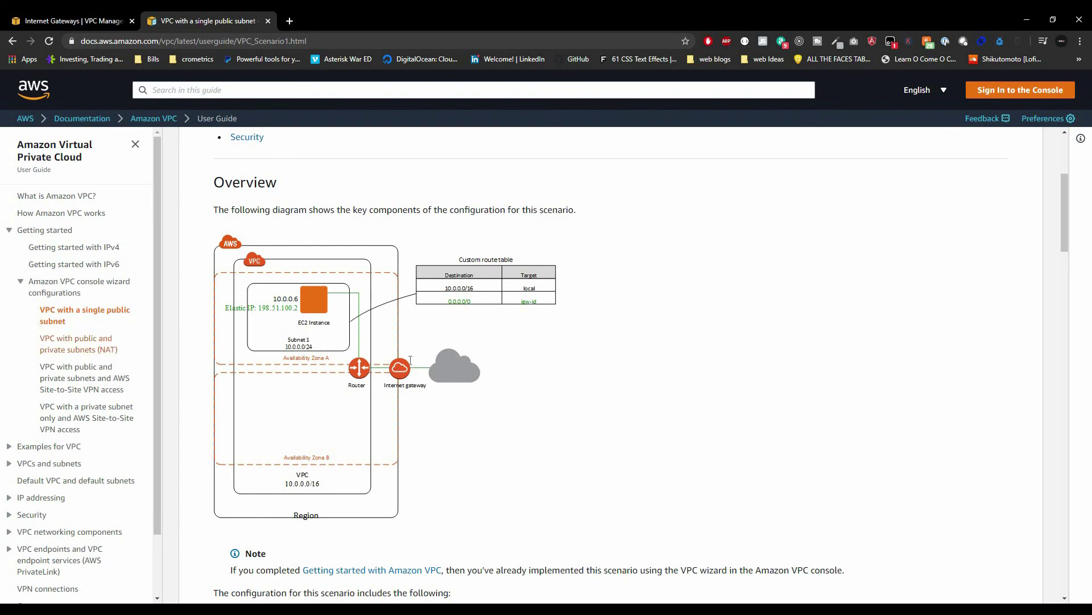
scroll(390, 401, "down", 8)
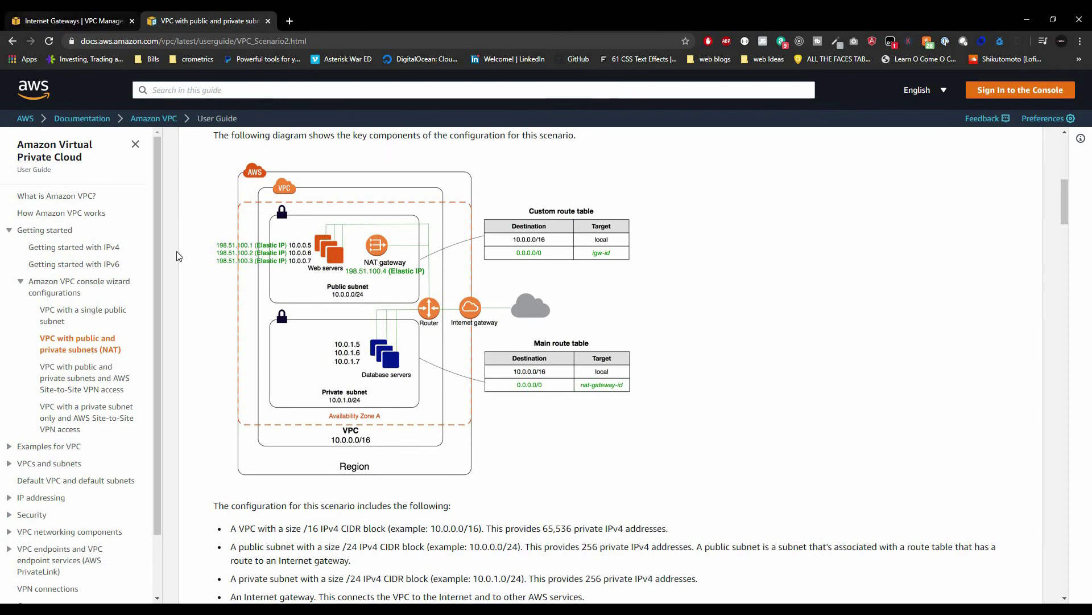
Back in the VPC console, start a new NAT gateway and select the public-a subnet of the vpcdemo VPC for it
left_click(40, 21)
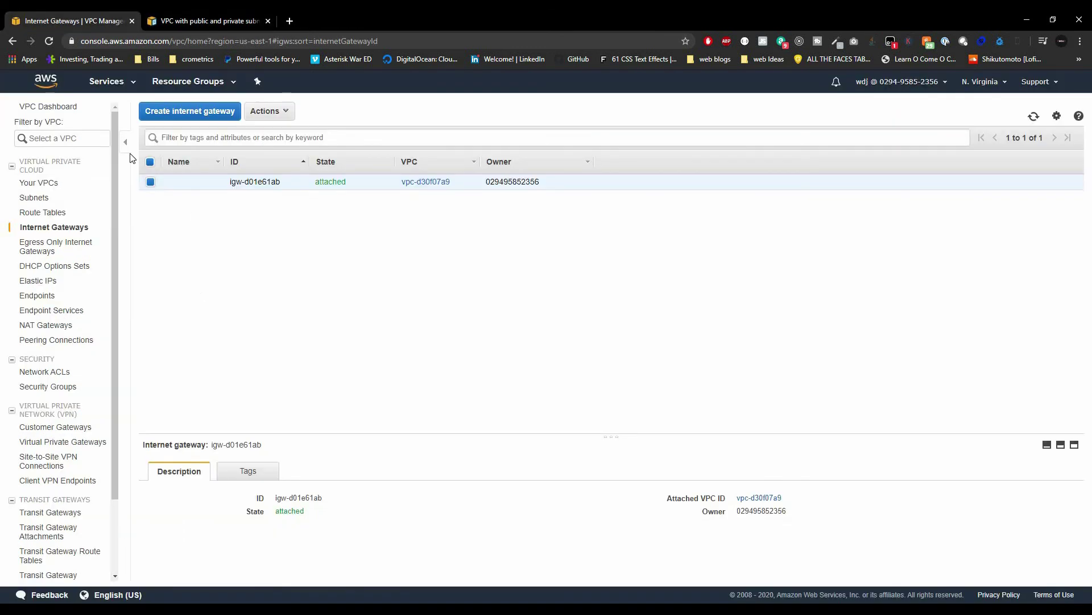
left_click(51, 328)
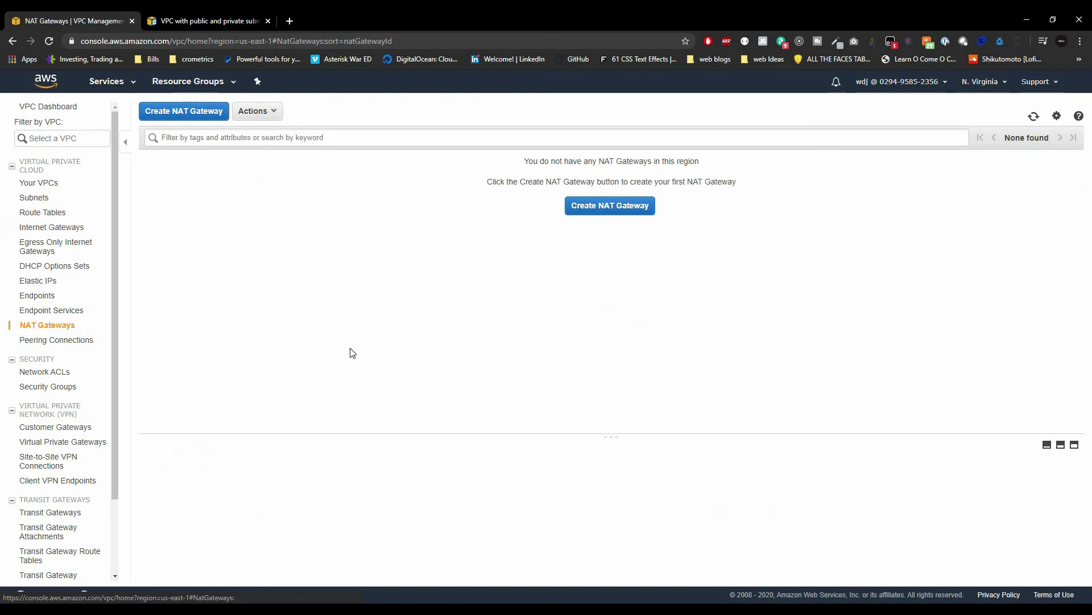
left_click(201, 113)
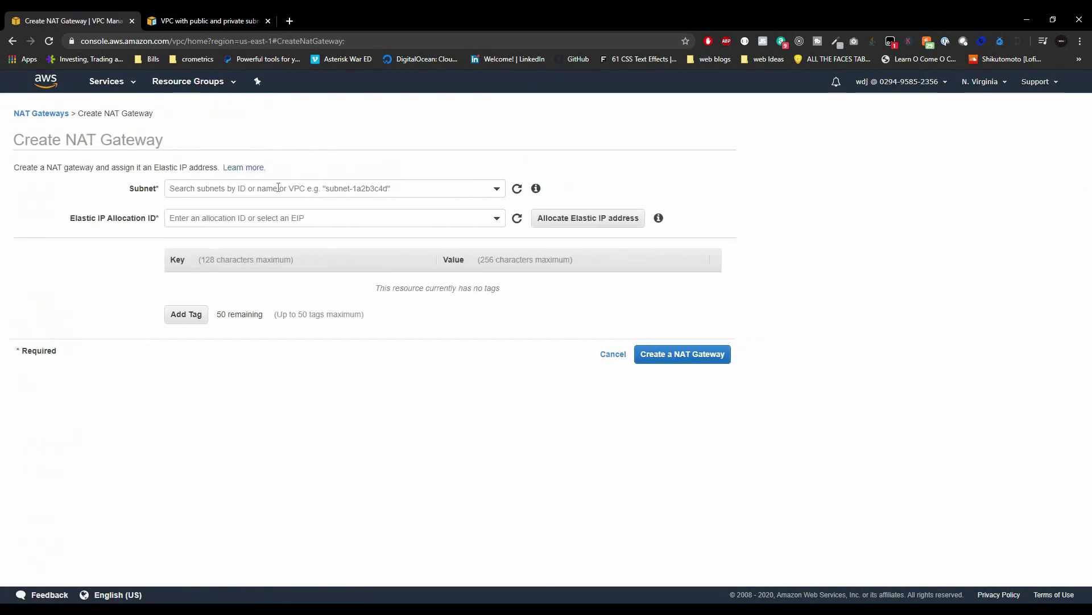
left_click(206, 190)
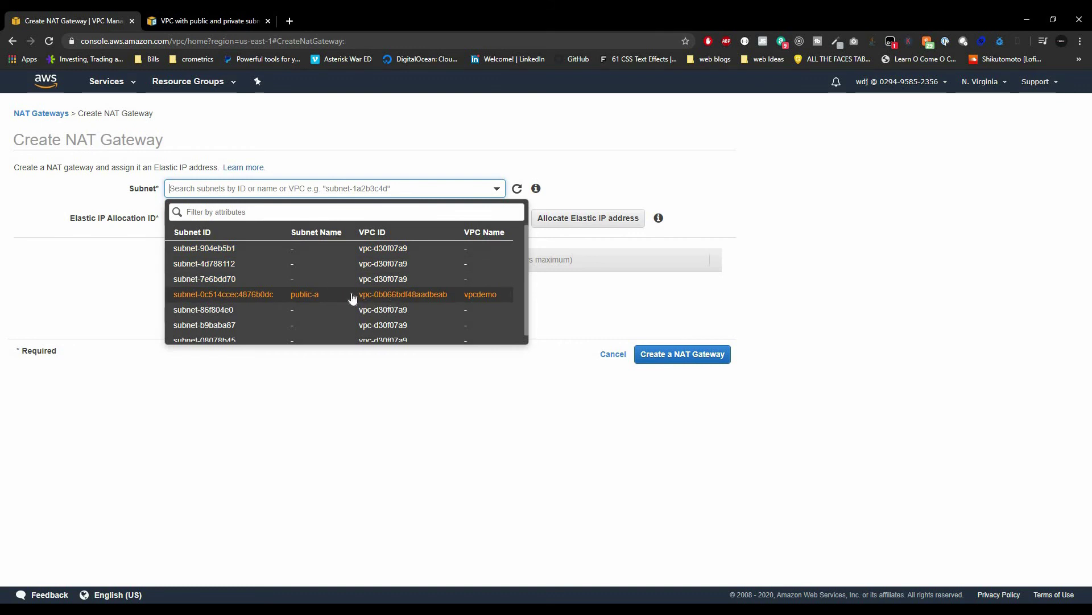
type("subnet-0c514ccec4876b0dc")
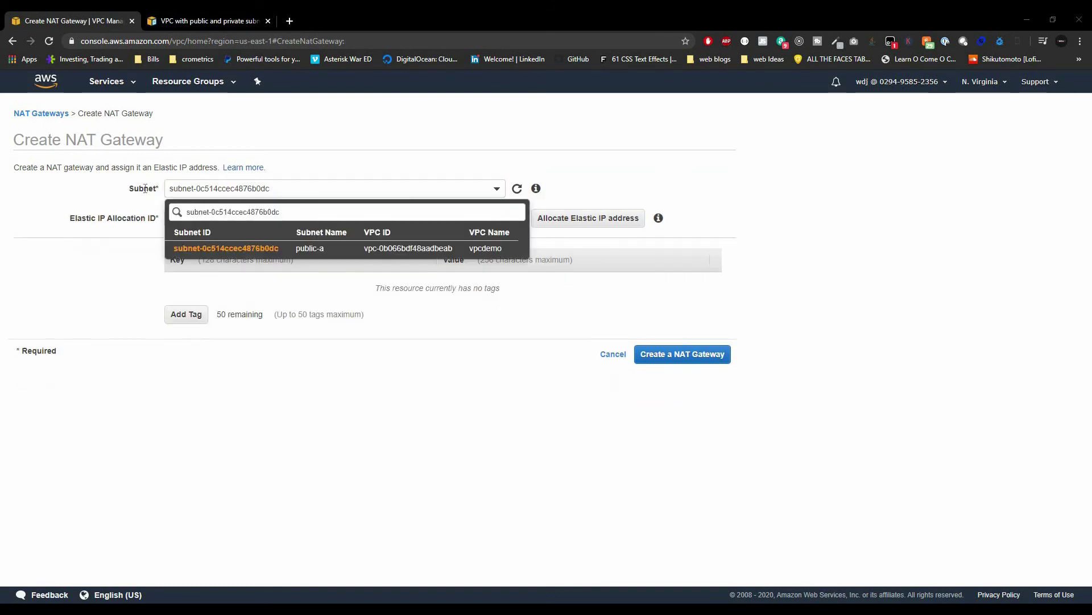
left_click(220, 249)
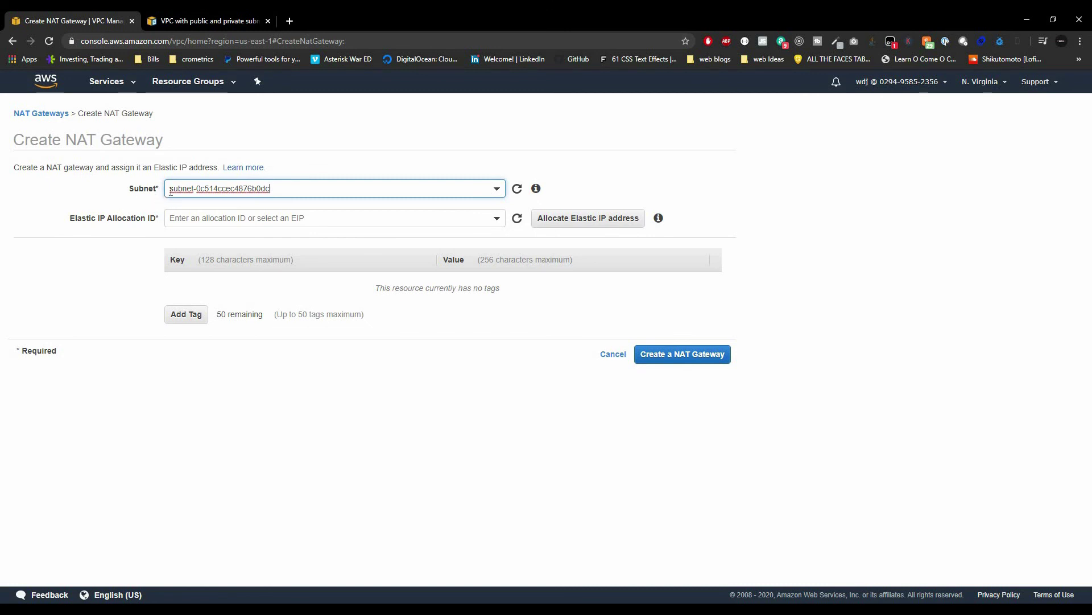
Review the available subnets and the Elastic IP Allocation ID requirement in the NAT gateway form
left_click(497, 188)
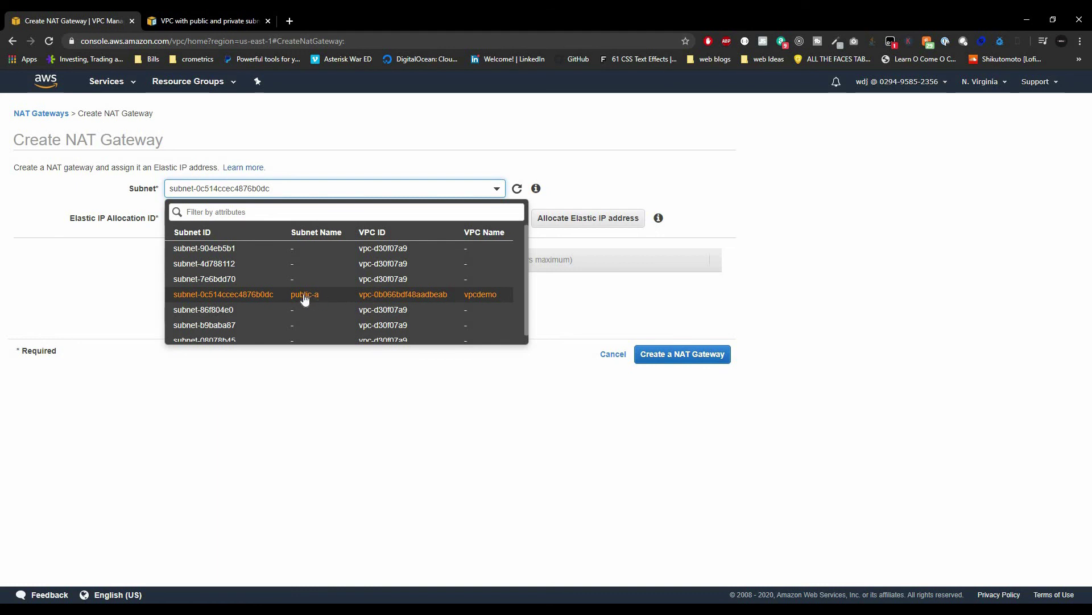
left_click(120, 252)
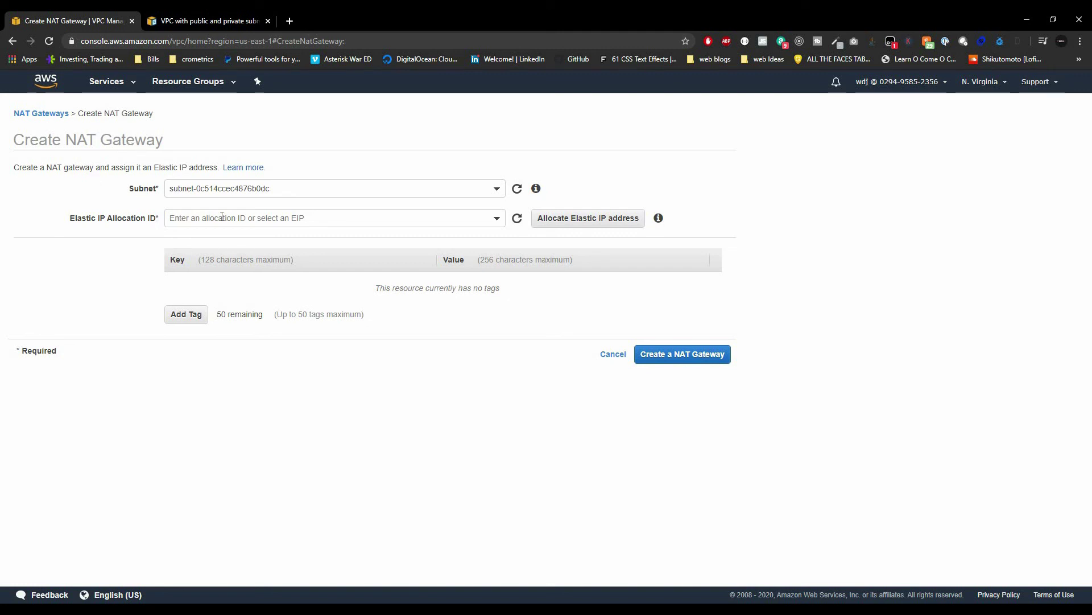
left_click(221, 188)
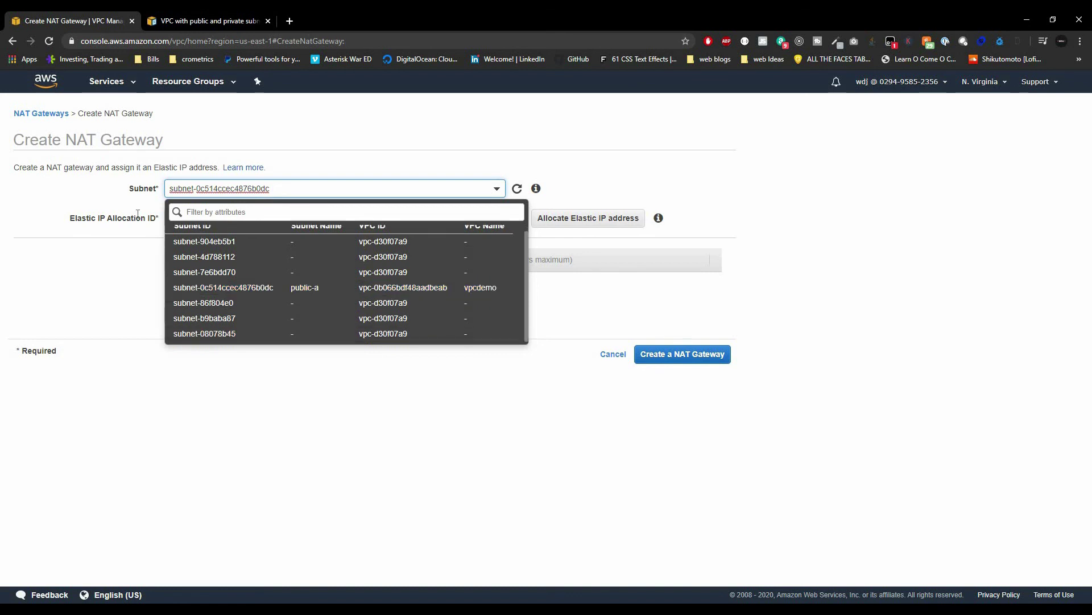
left_click(143, 230)
left_click_drag(69, 220, 124, 230)
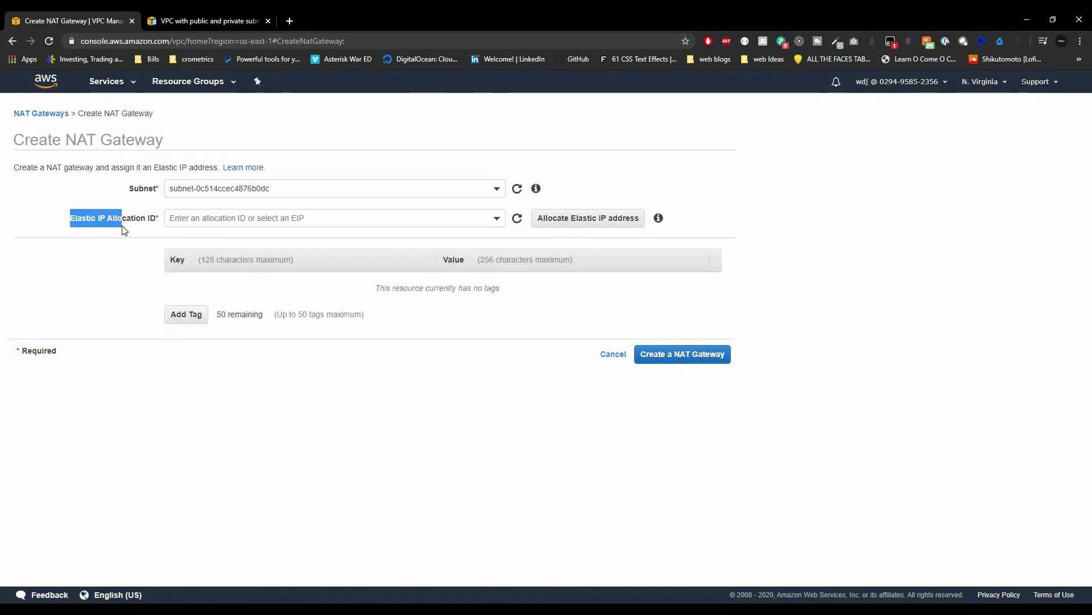